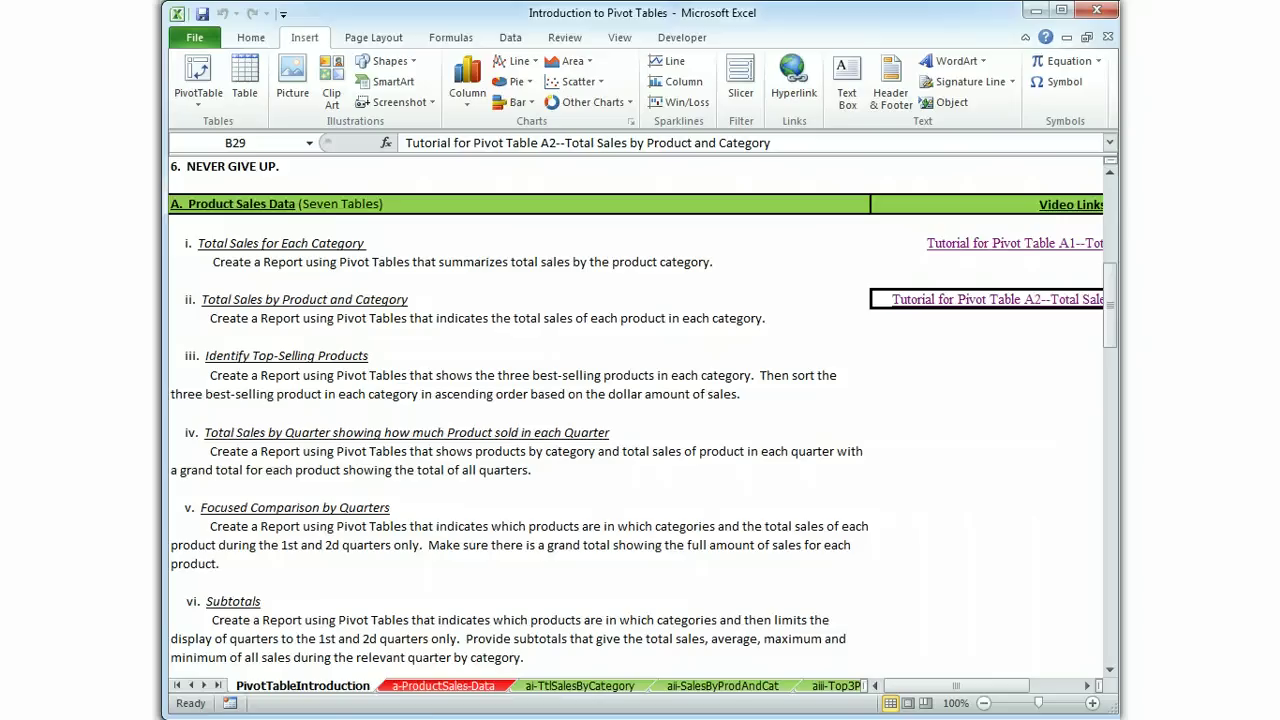
Insert a PivotTable from the a-ProductSales-Data range $A$1:$D$287 on a new worksheet, Sheet7.
{"action": "left_click", "coordinate": [463, 688]}
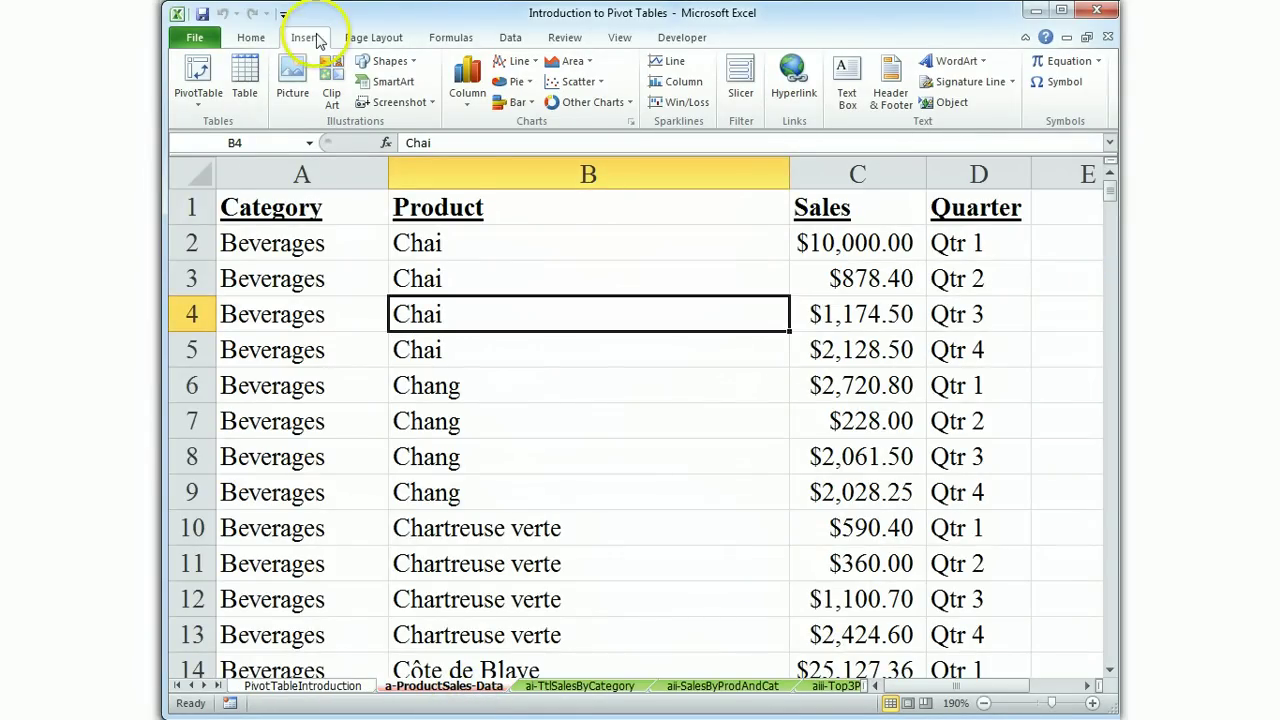
{"action": "left_click", "coordinate": [195, 97]}
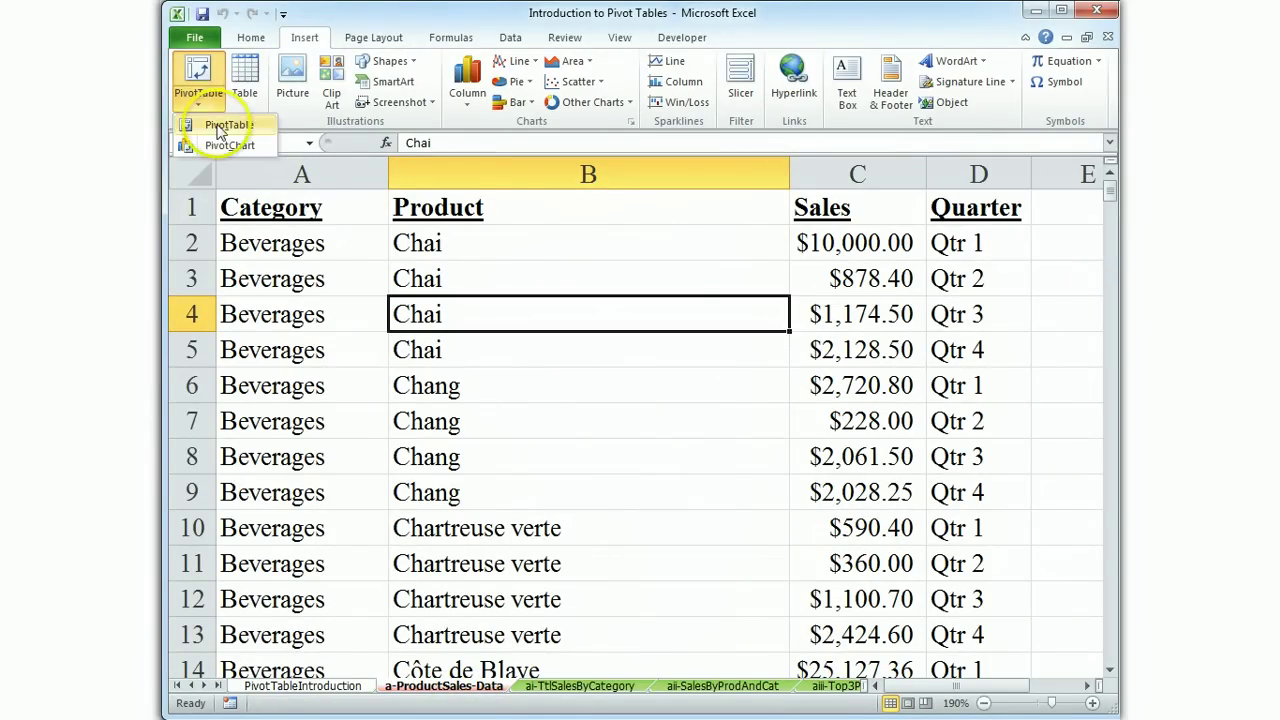
{"action": "left_click", "coordinate": [219, 125]}
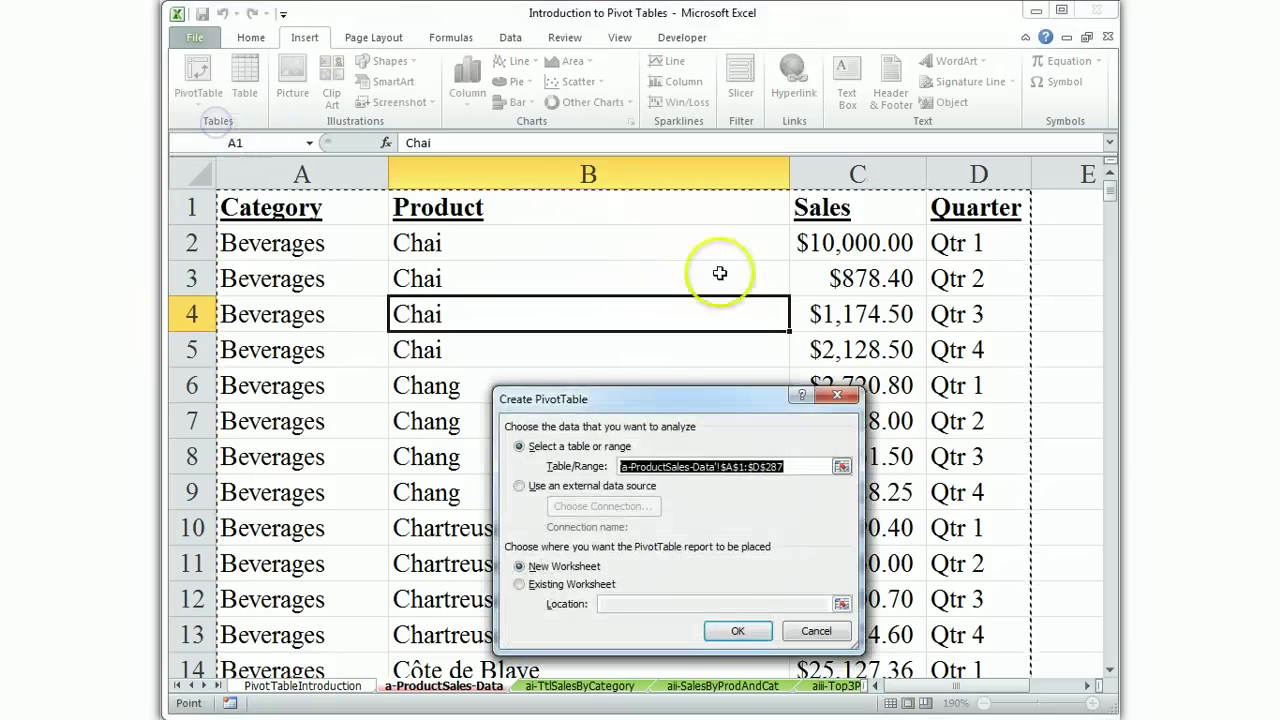
{"action": "left_click", "coordinate": [736, 632]}
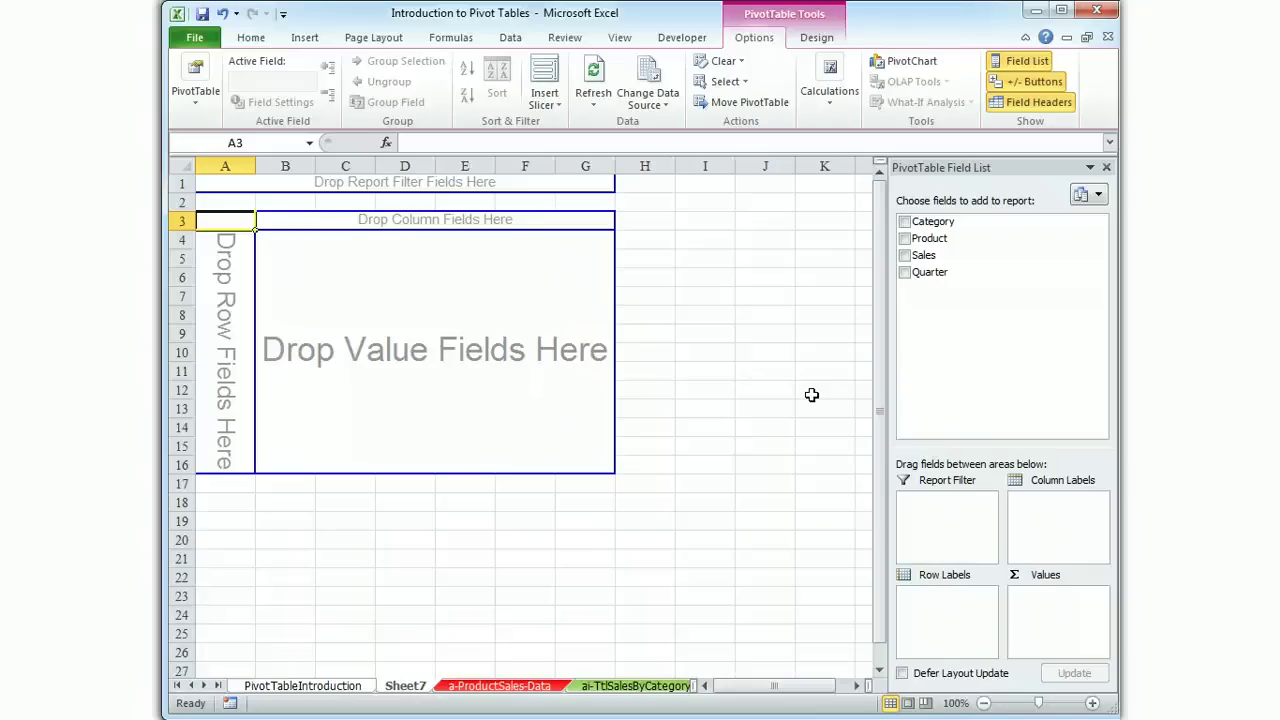
Add Category and Product as row labels and Sales as Sum of Sales values.
{"action": "left_click", "coordinate": [903, 222]}
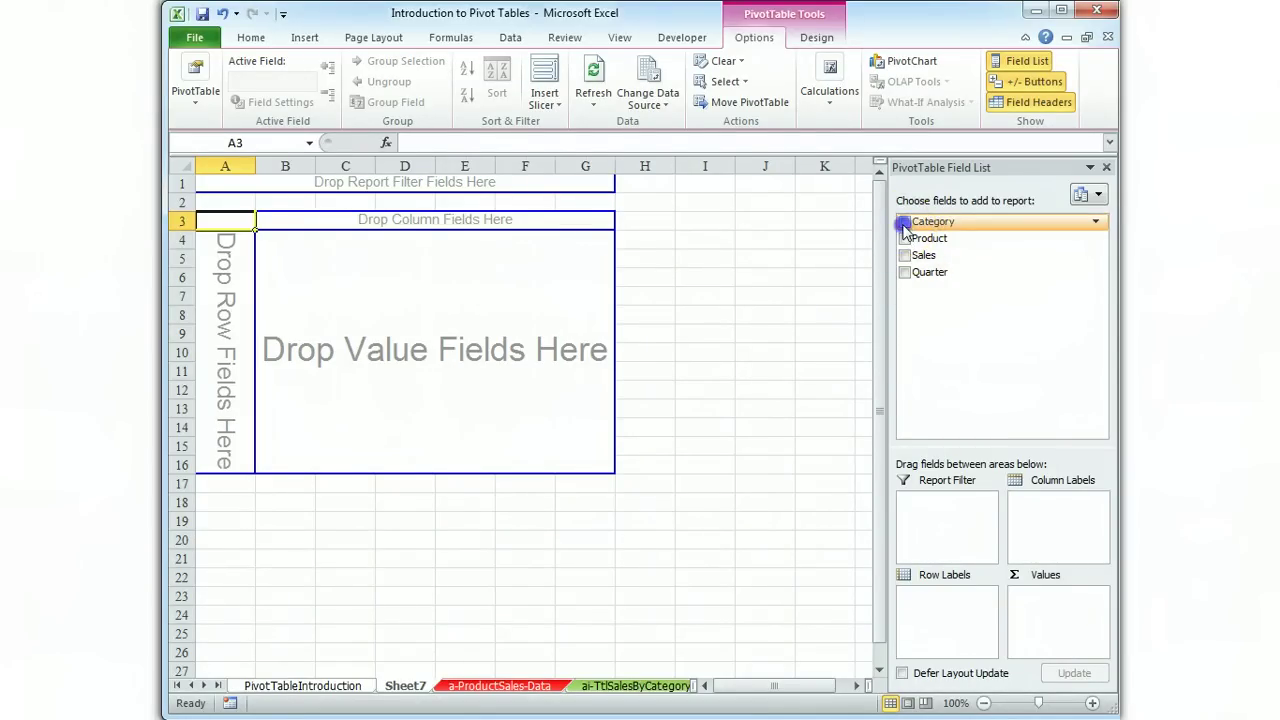
{"action": "left_click", "coordinate": [904, 238]}
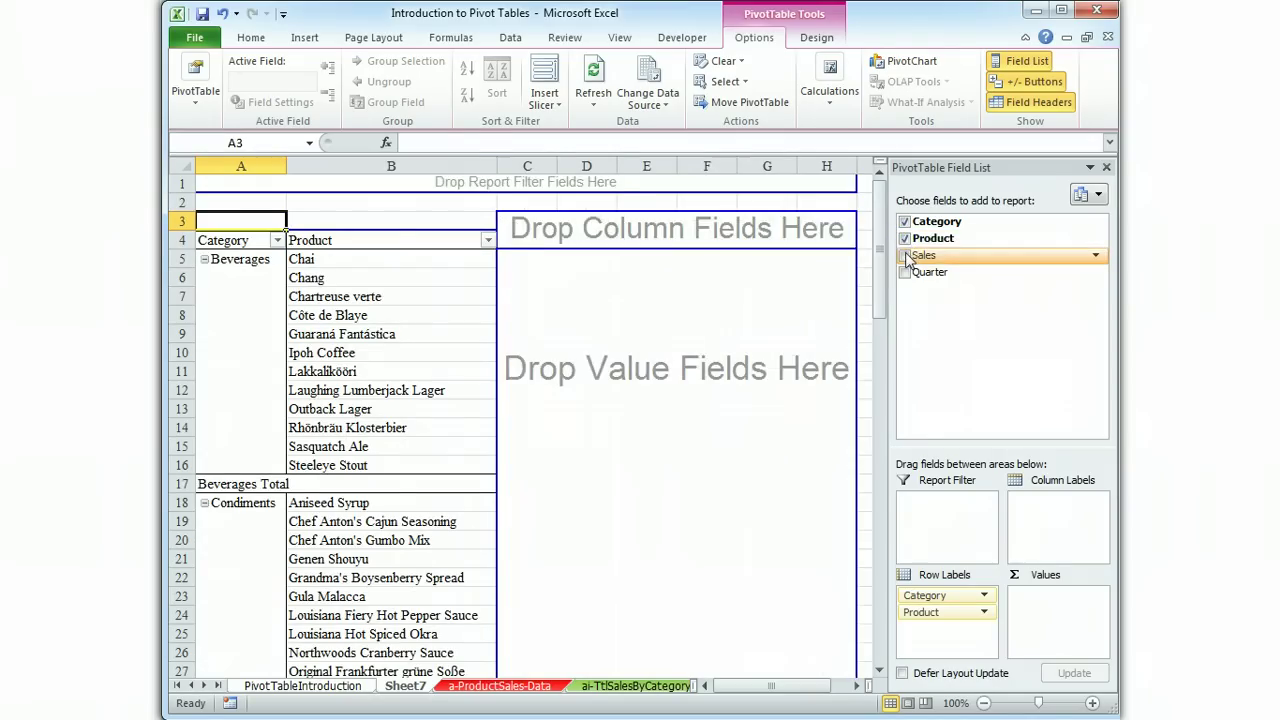
{"action": "left_click", "coordinate": [905, 256]}
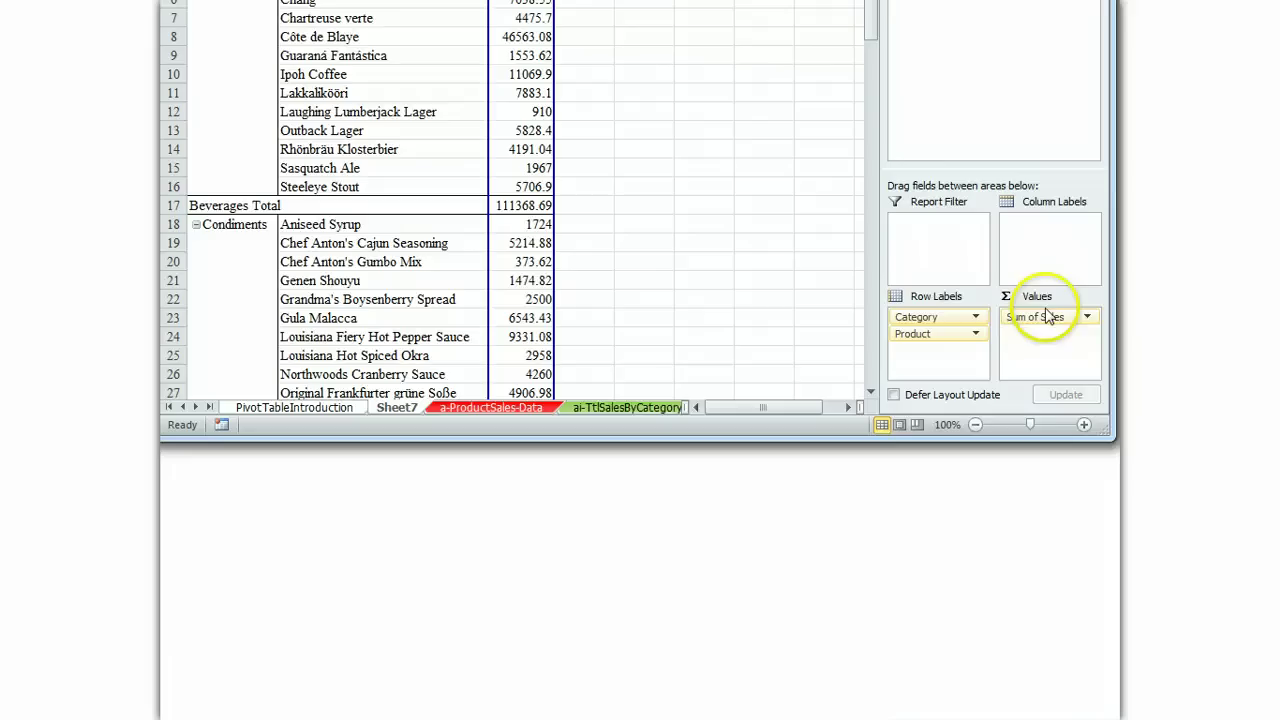
Format Sum of Sales as Number with two decimals and a 1000 separator.
{"action": "left_click", "coordinate": [1042, 315]}
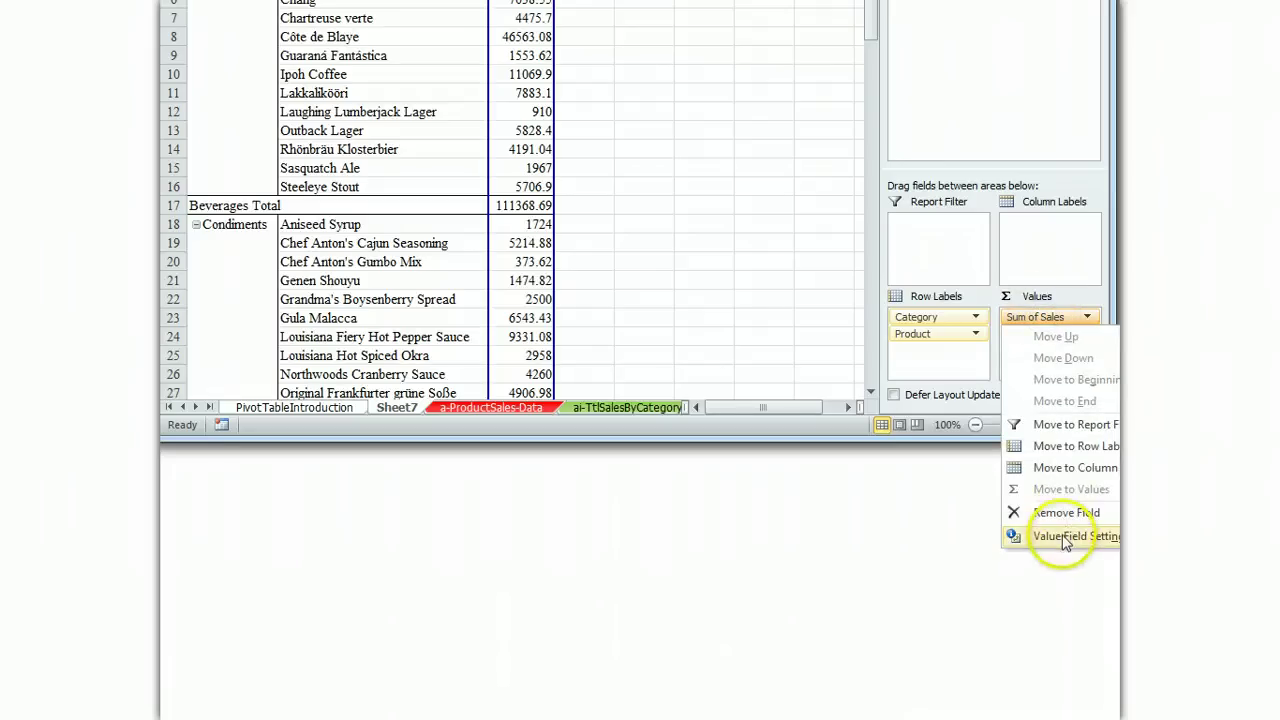
{"action": "left_click", "coordinate": [1075, 535]}
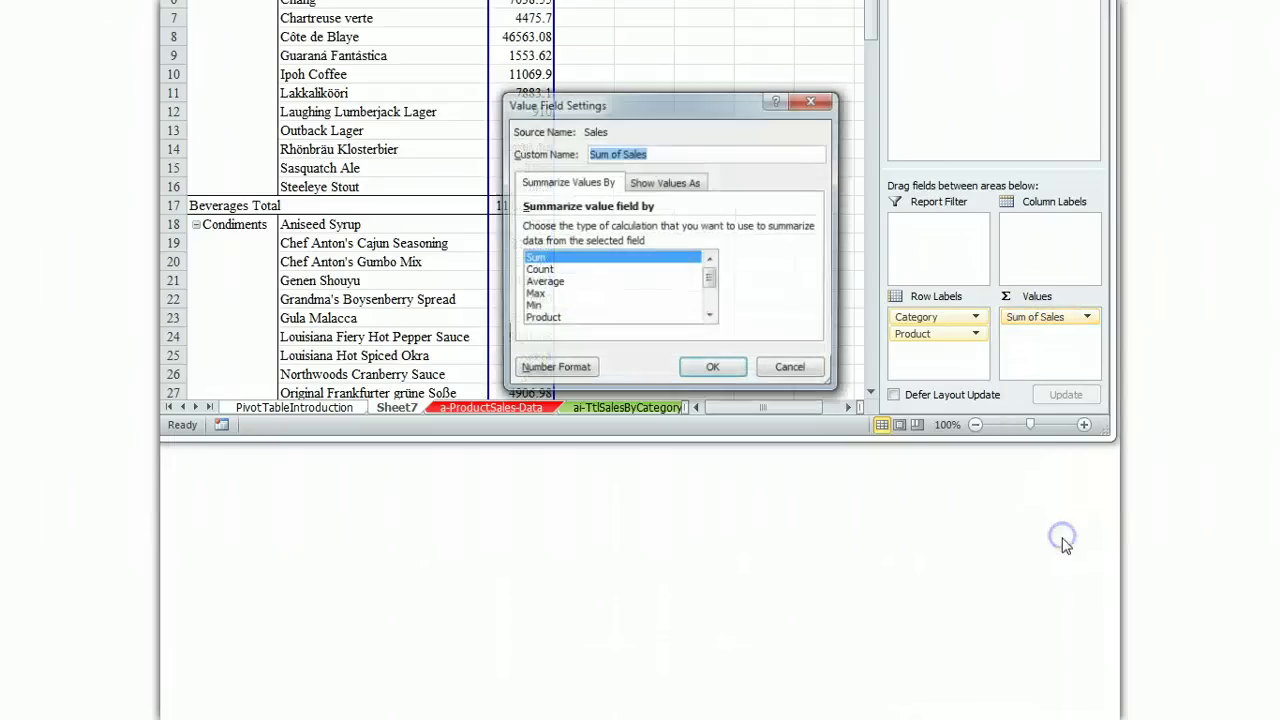
{"action": "left_click", "coordinate": [563, 370]}
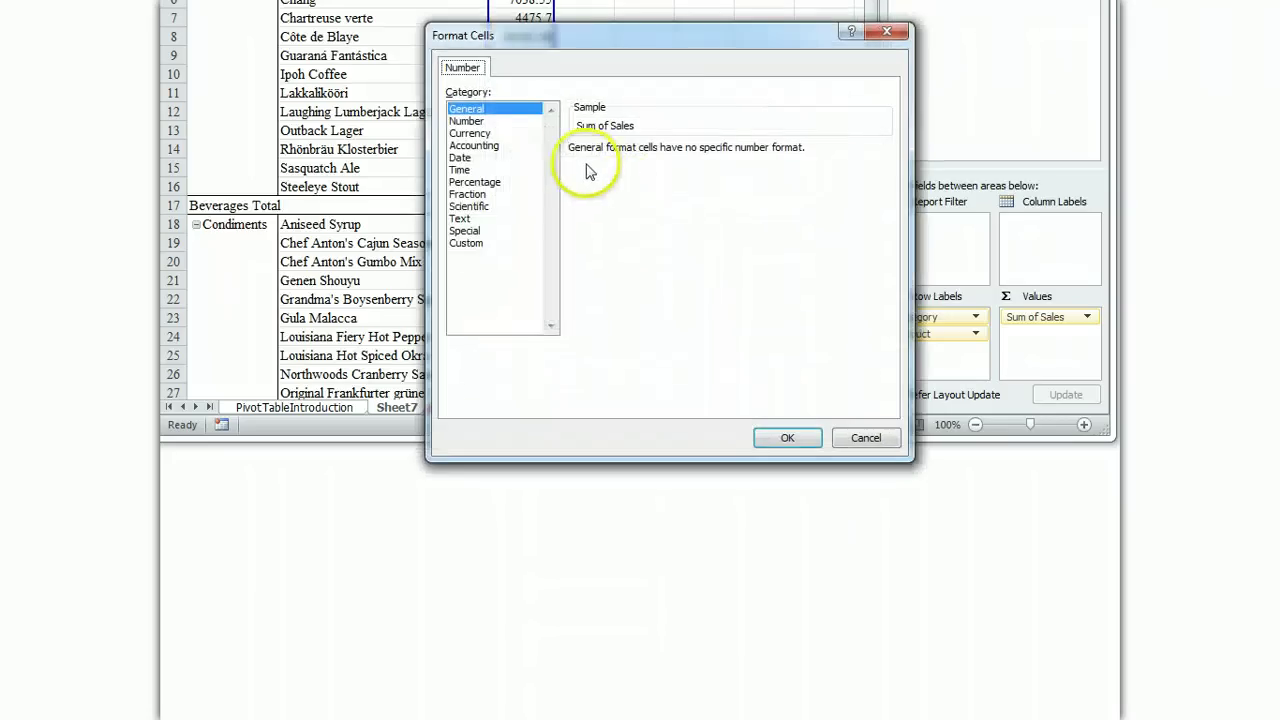
{"action": "left_click", "coordinate": [486, 121]}
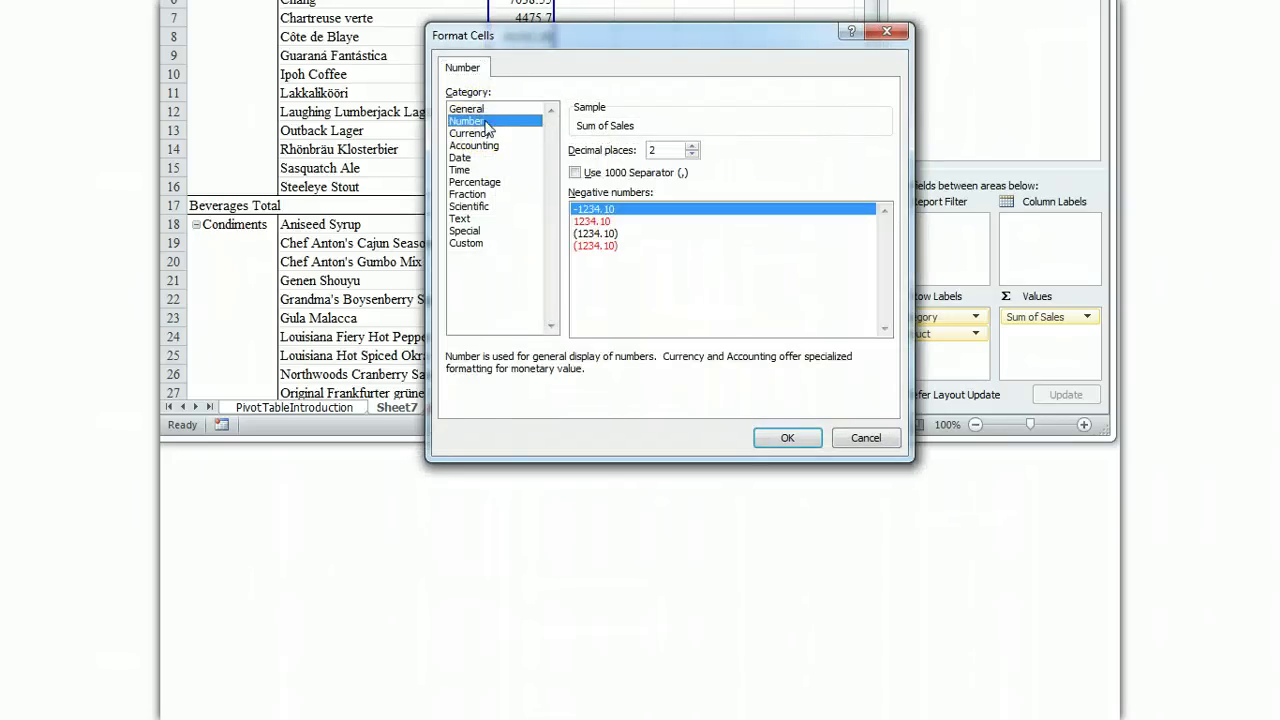
{"action": "left_click", "coordinate": [575, 172]}
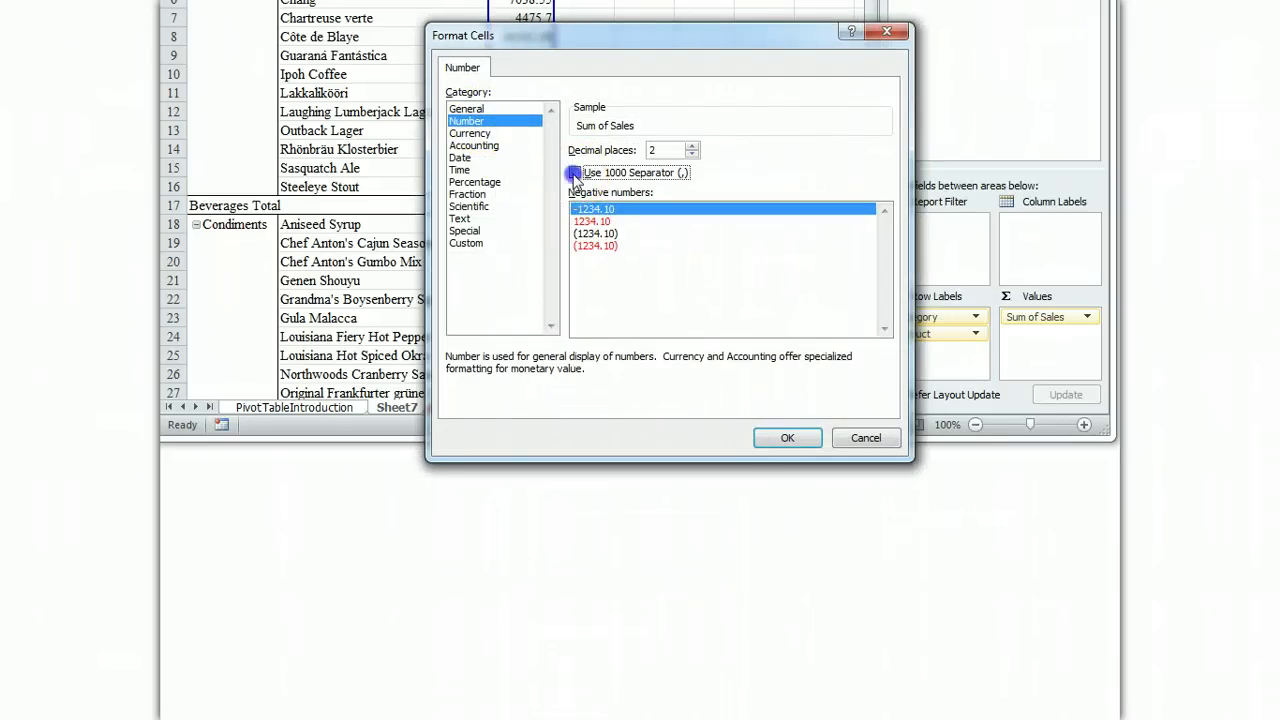
{"action": "left_click", "coordinate": [797, 445]}
{"action": "left_click", "coordinate": [710, 367]}
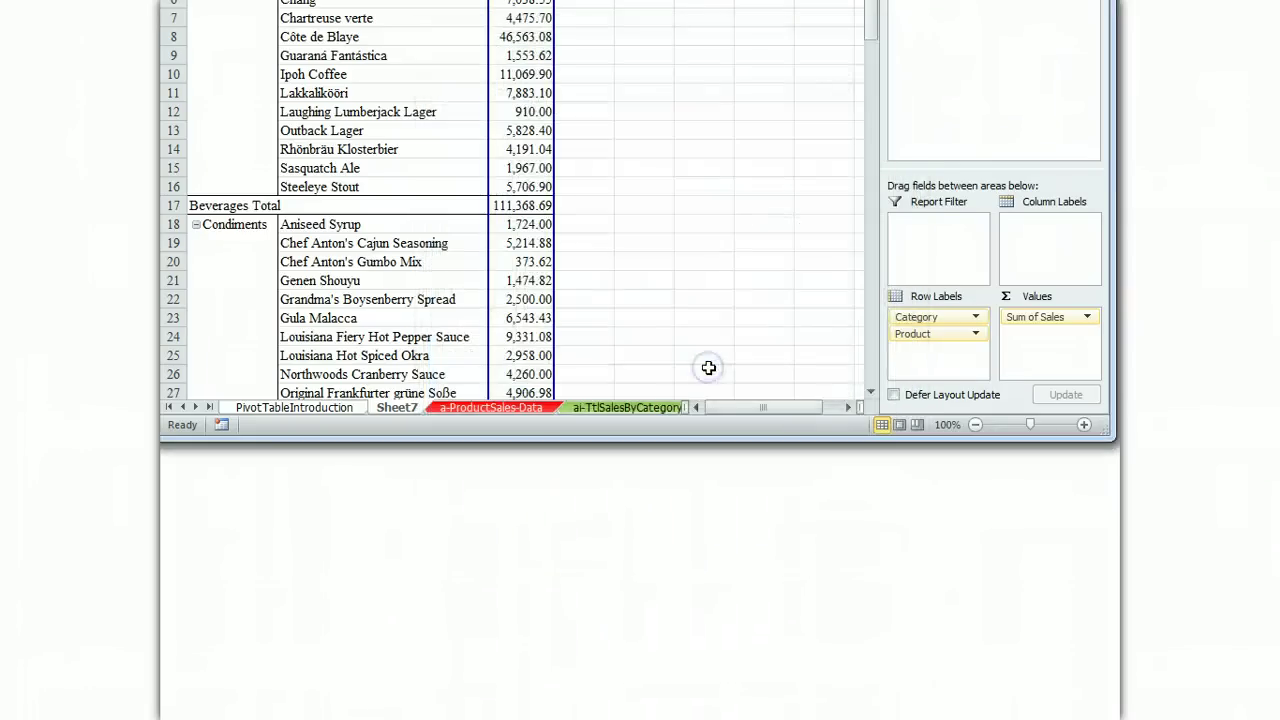
{"action": "left_click", "coordinate": [705, 299]}
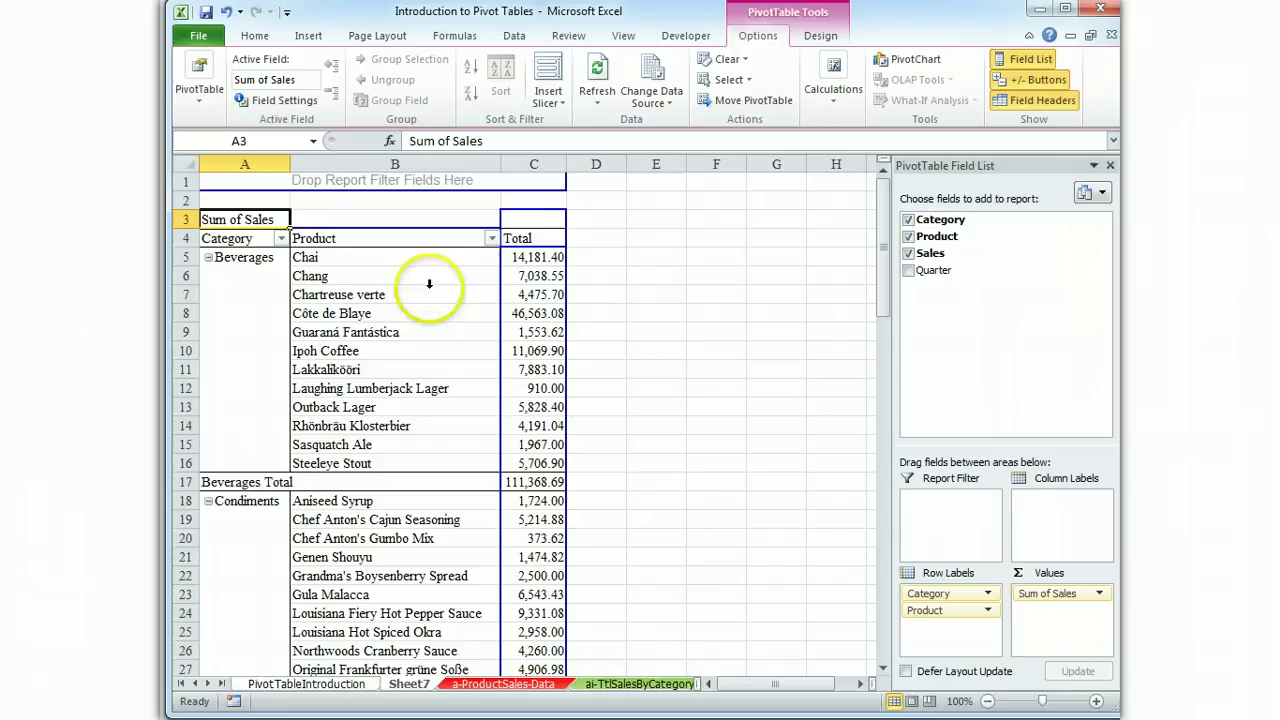
{"action": "right_click", "coordinate": [412, 350]}
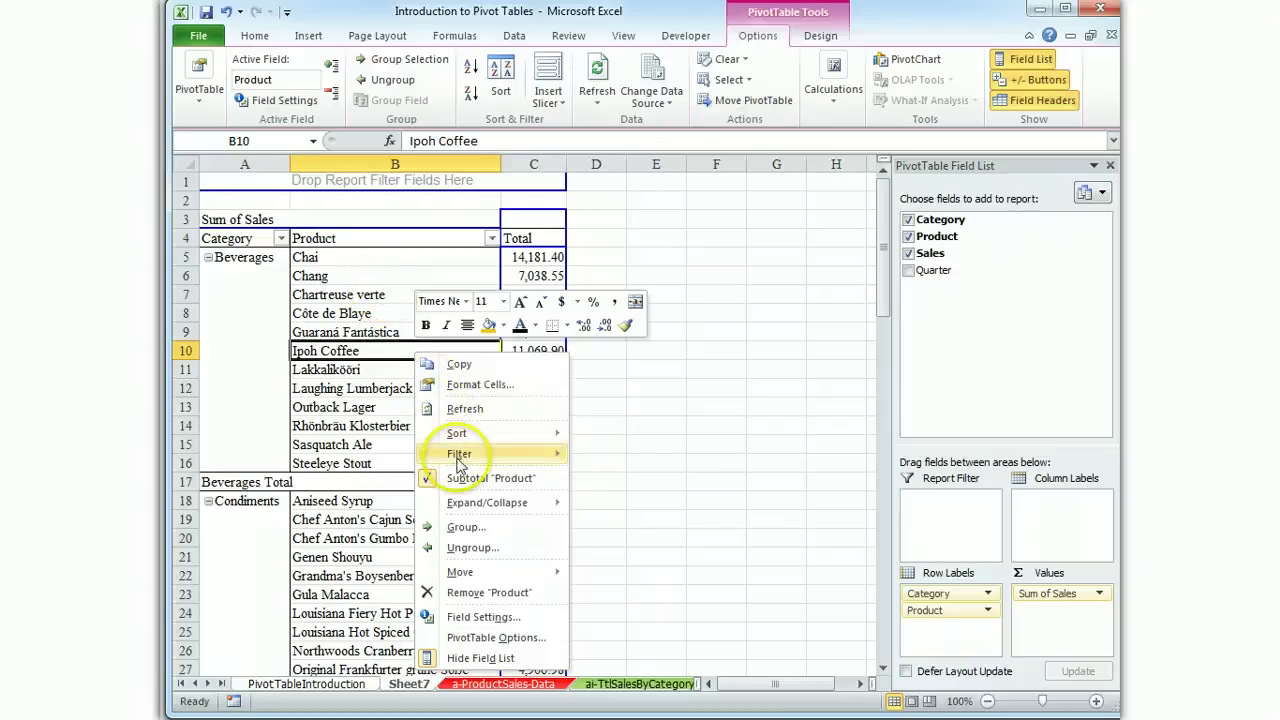
{"action": "mouse_move", "coordinate": [459, 463]}
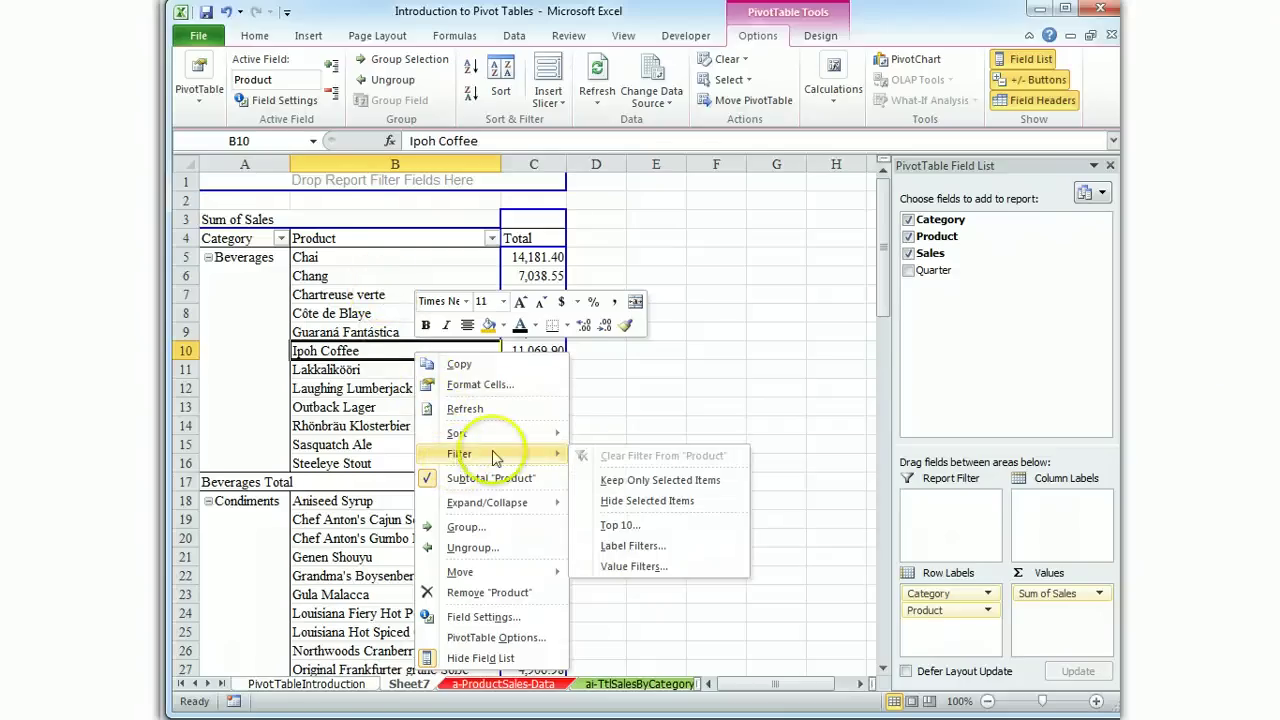
{"action": "left_click", "coordinate": [393, 246]}
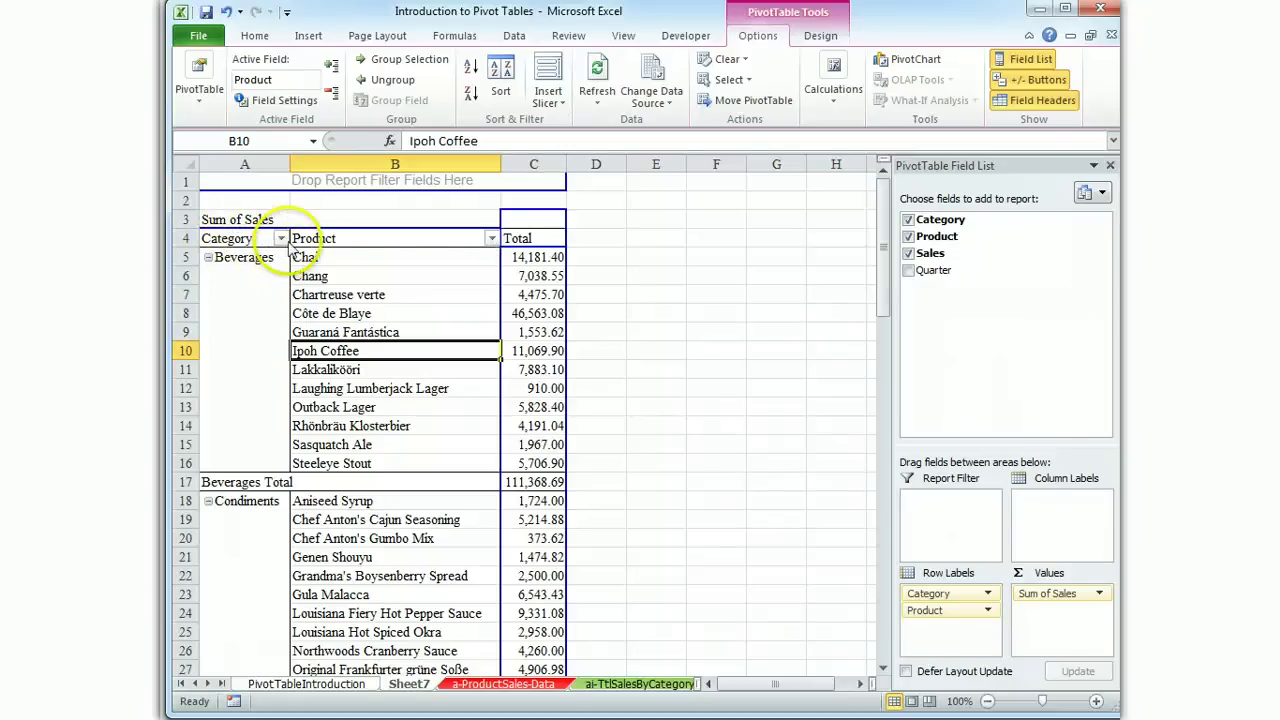
Bring up the Top 10 value filter for the Product field.
{"action": "left_click", "coordinate": [492, 239]}
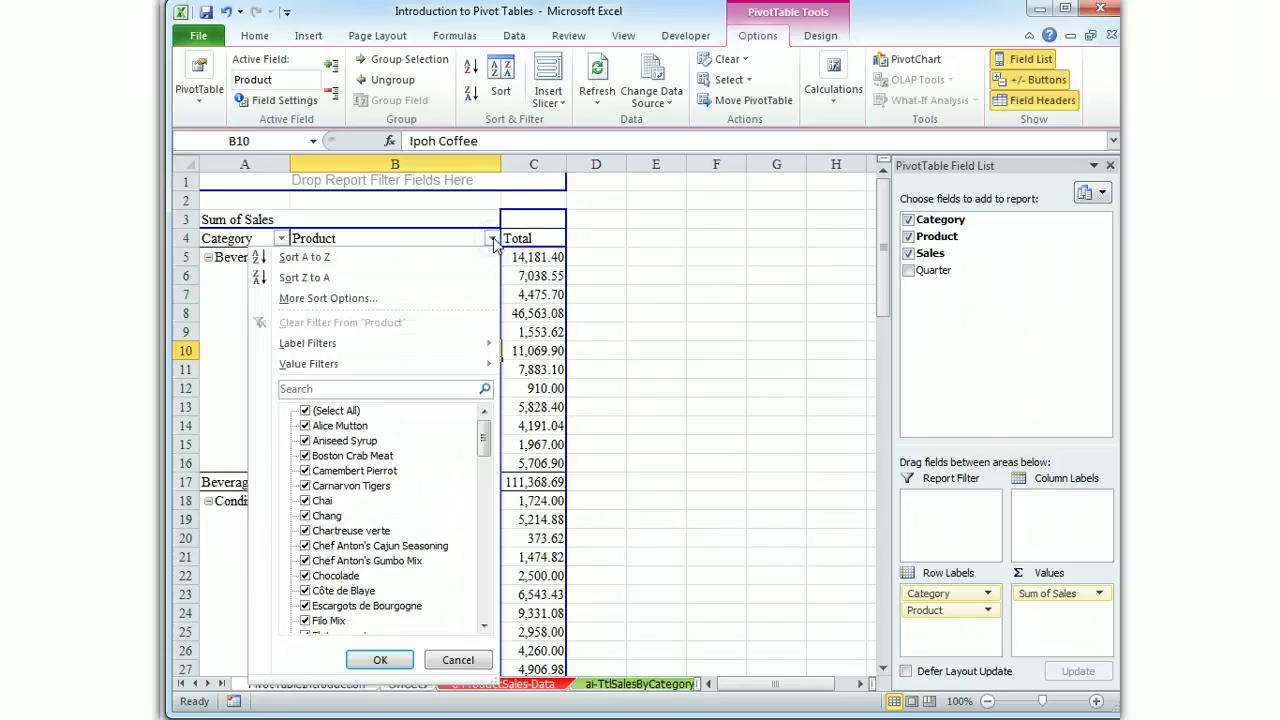
{"action": "mouse_move", "coordinate": [315, 370]}
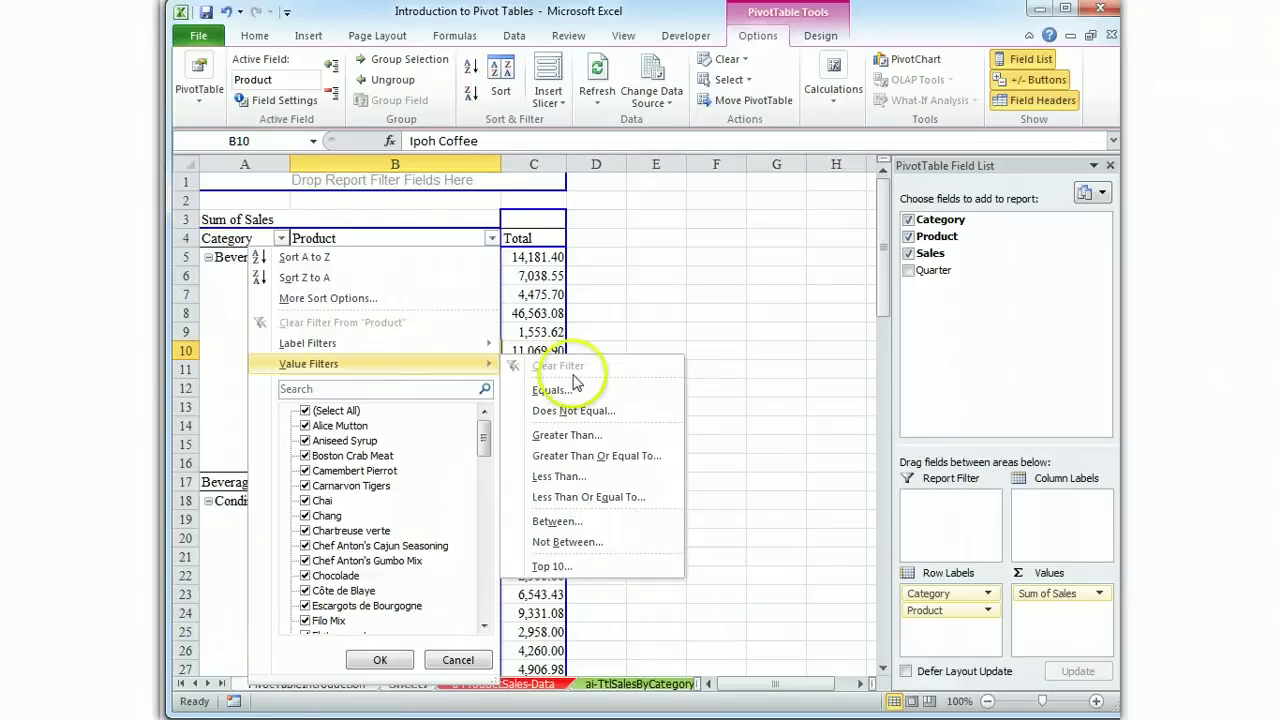
Filter Product to the Top 3 items per category by Sum of Sales.
{"action": "left_click", "coordinate": [545, 566]}
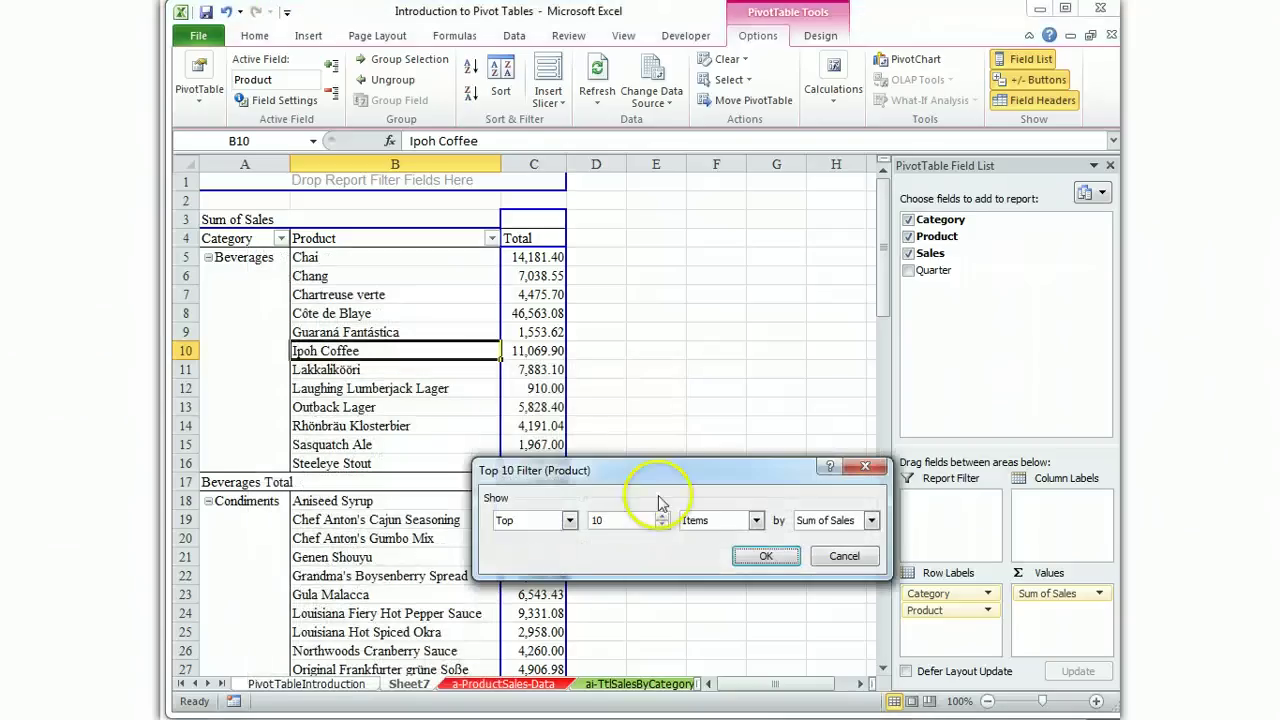
{"action": "left_click_drag", "start_coordinate": [672, 472], "coordinate": [684, 390]}
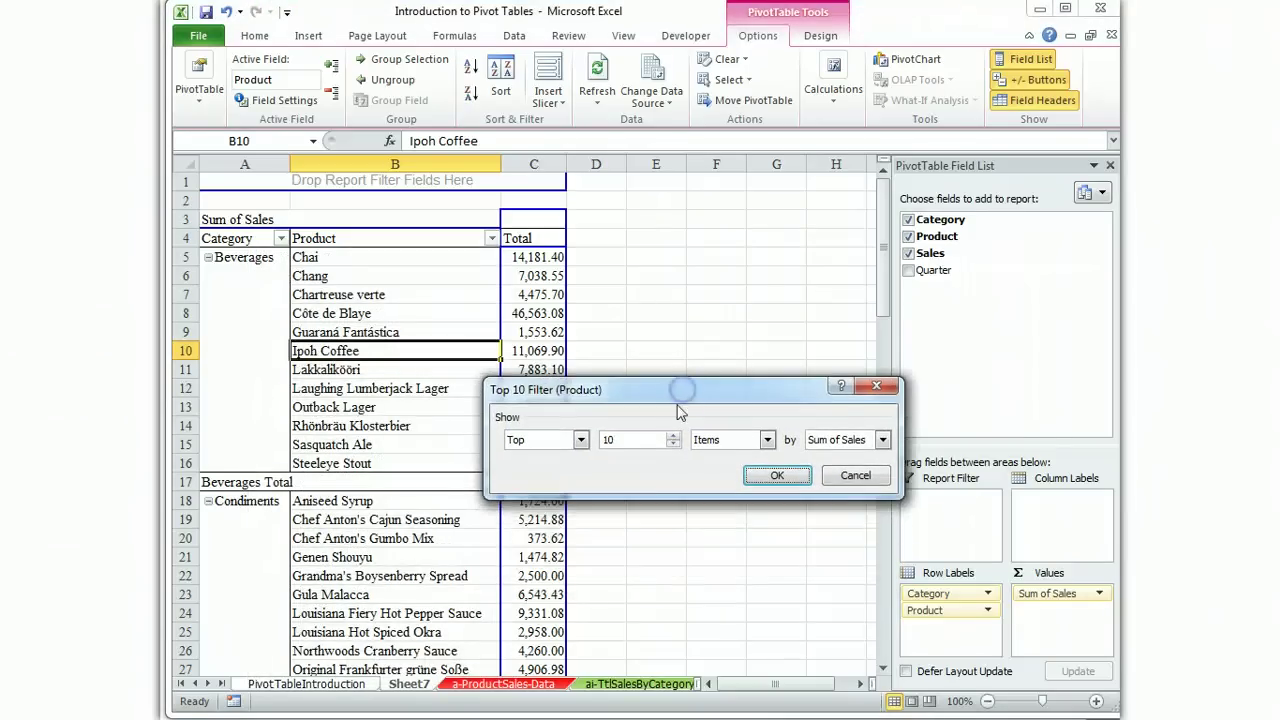
{"action": "left_click", "coordinate": [580, 440]}
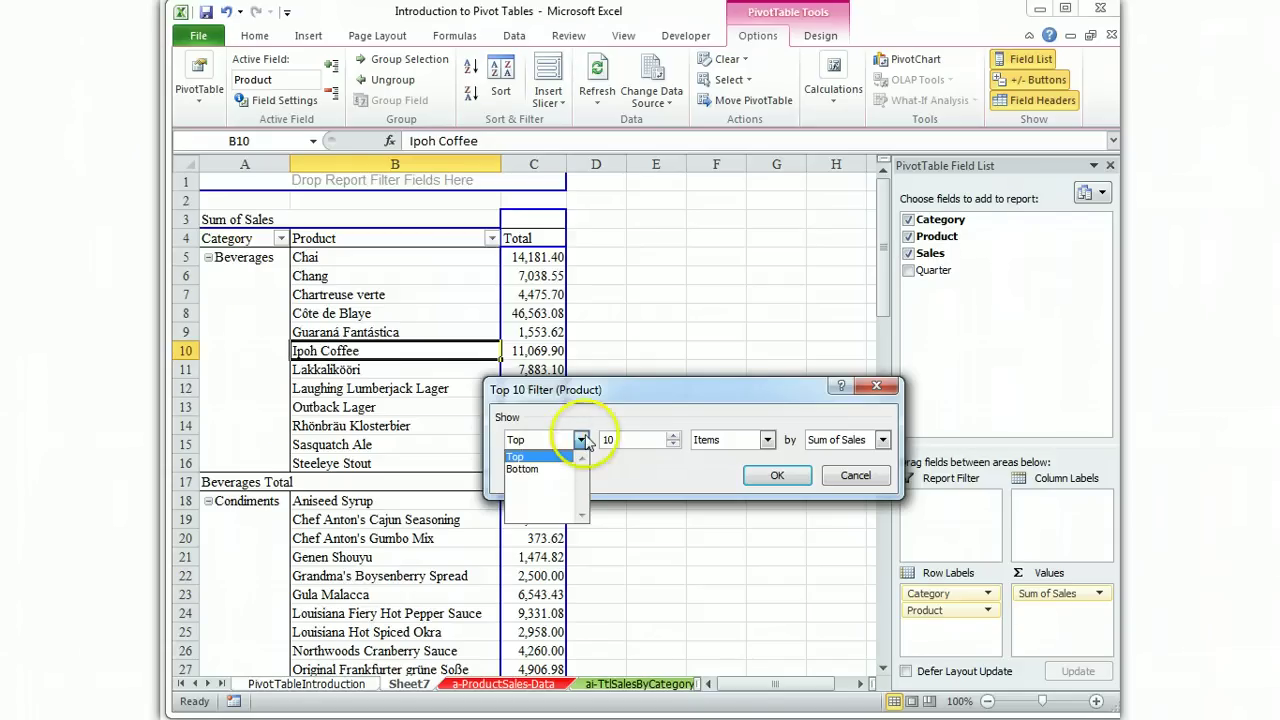
{"action": "left_click", "coordinate": [580, 440]}
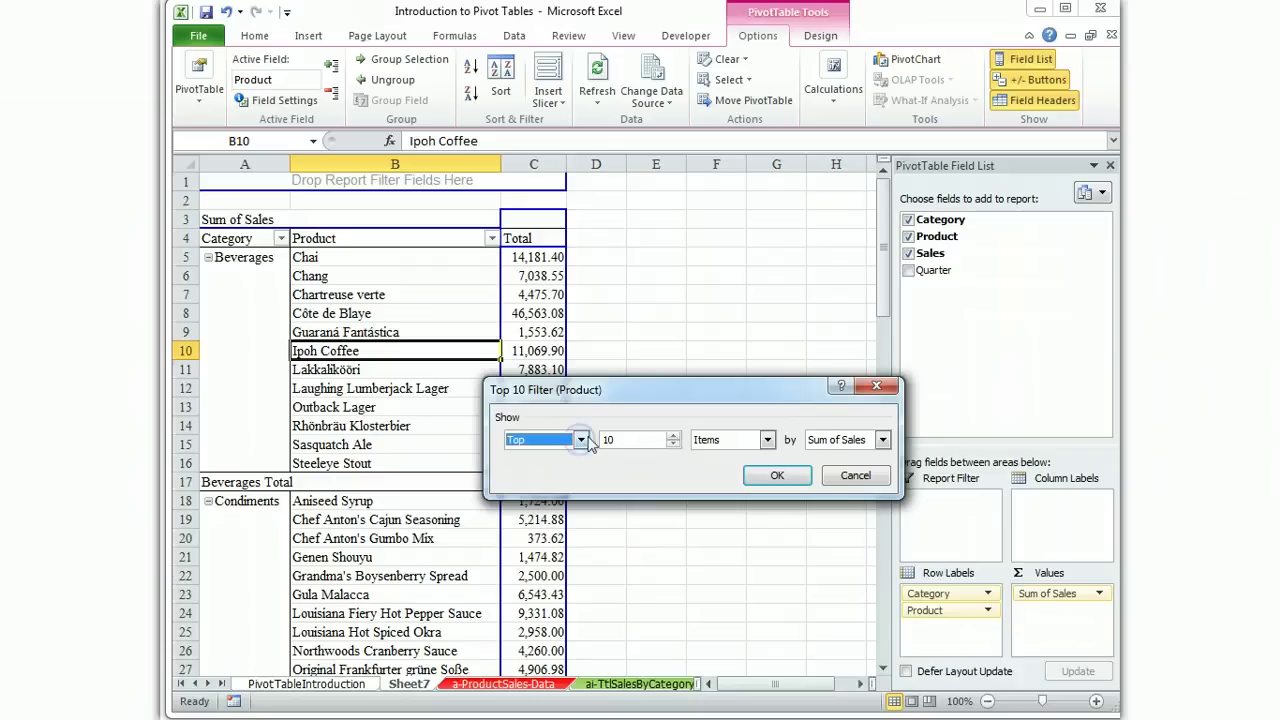
{"action": "left_click", "coordinate": [672, 445]}
{"action": "left_click", "coordinate": [672, 445]}
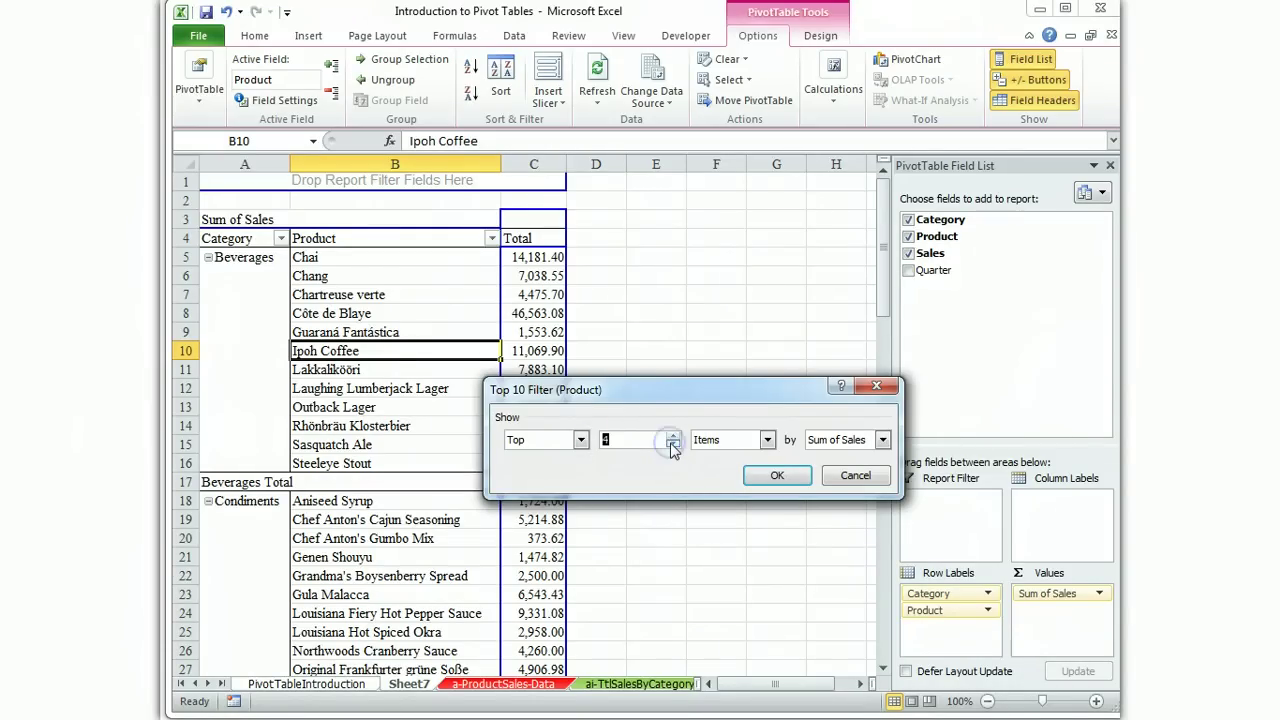
{"action": "left_click", "coordinate": [672, 445]}
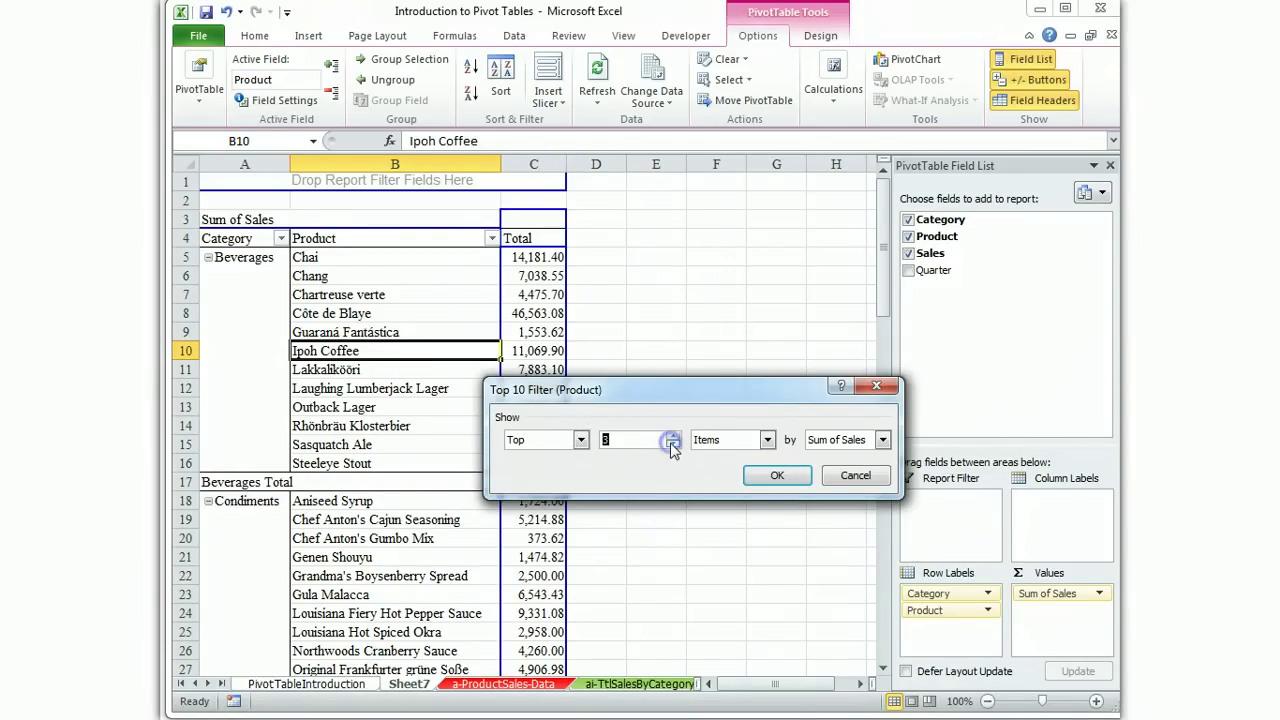
{"action": "left_click", "coordinate": [883, 445]}
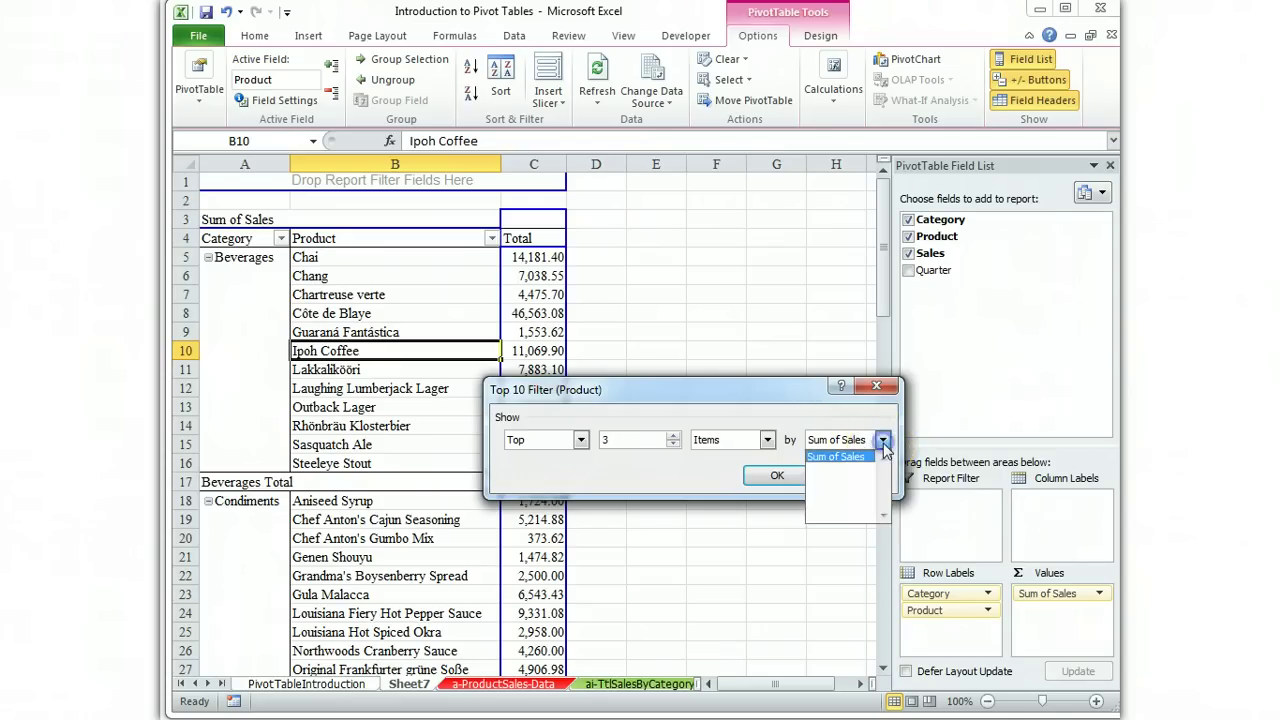
{"action": "left_click", "coordinate": [883, 445]}
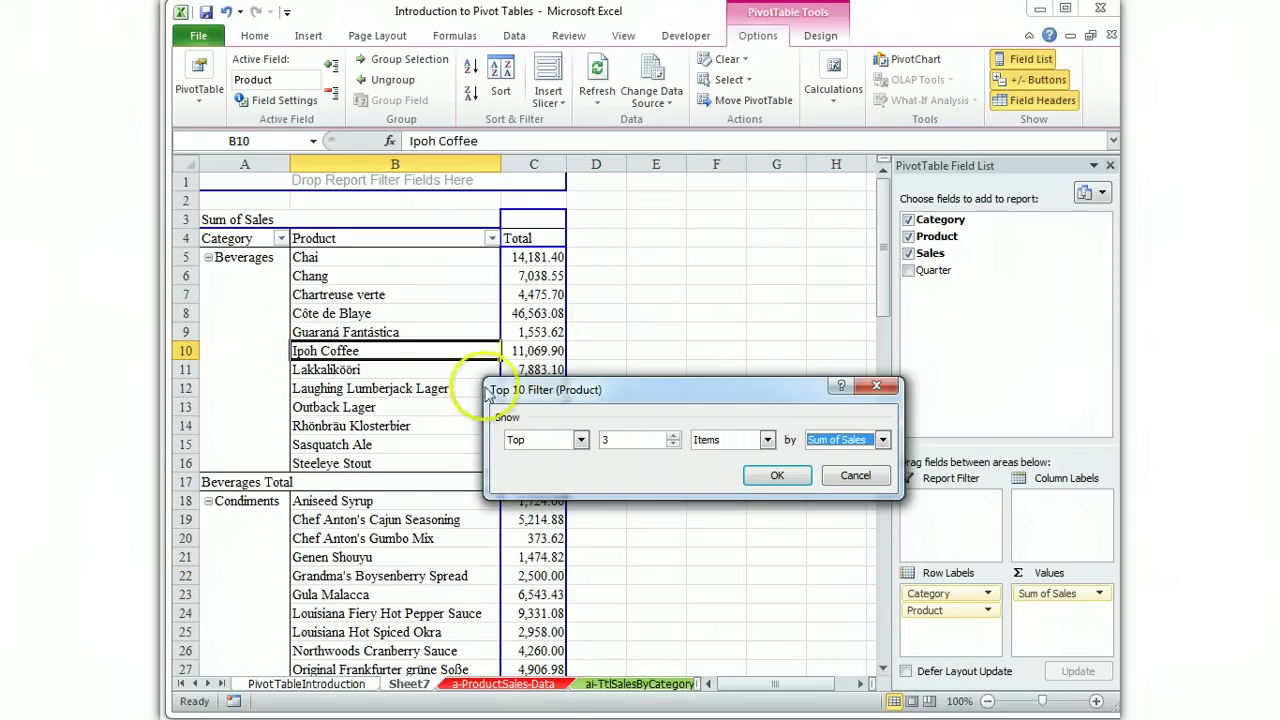
{"action": "left_click", "coordinate": [781, 477]}
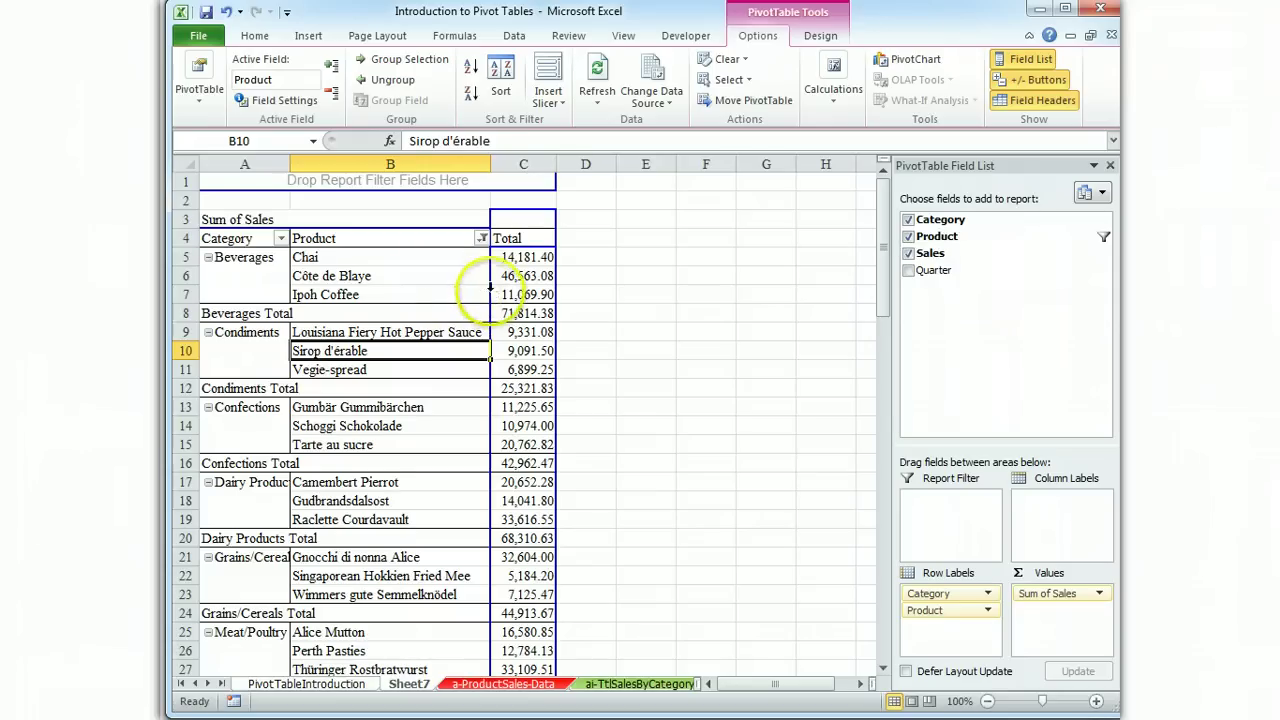
Check the Design tab and Sort dialog, then show the Sort options for the Ipoh Coffee item.
{"action": "left_click", "coordinate": [815, 36]}
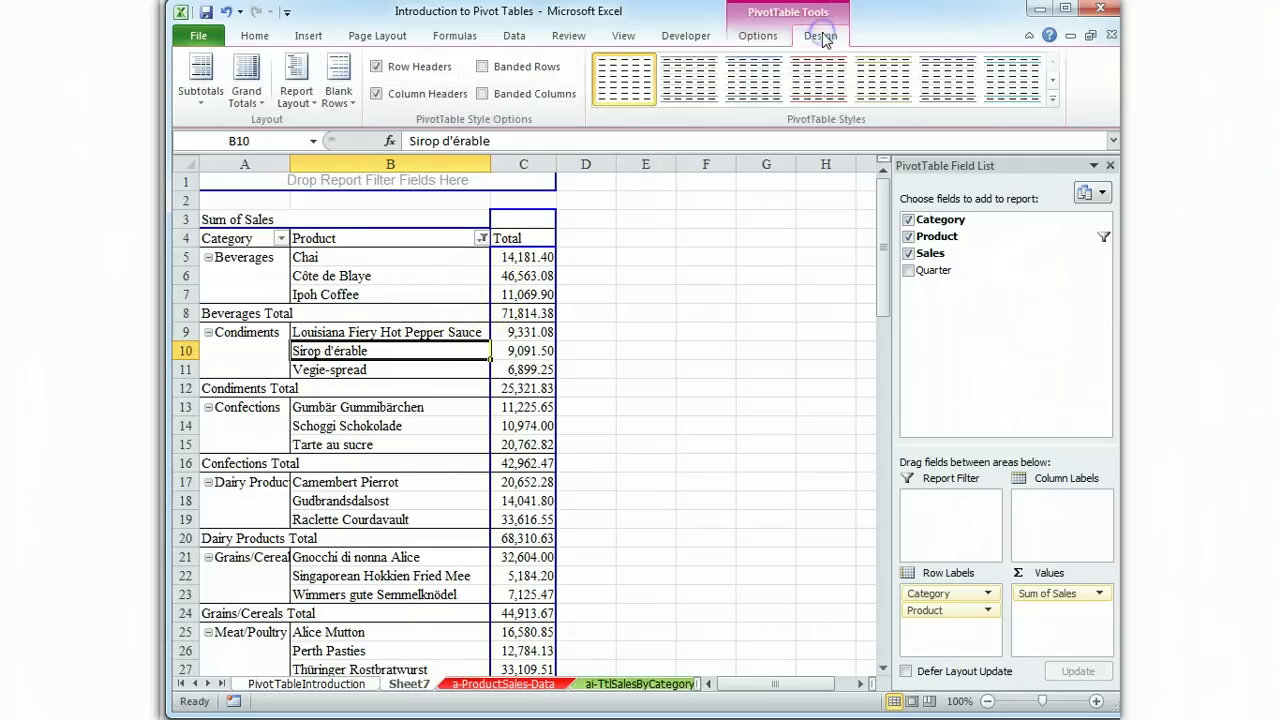
{"action": "left_click", "coordinate": [765, 45]}
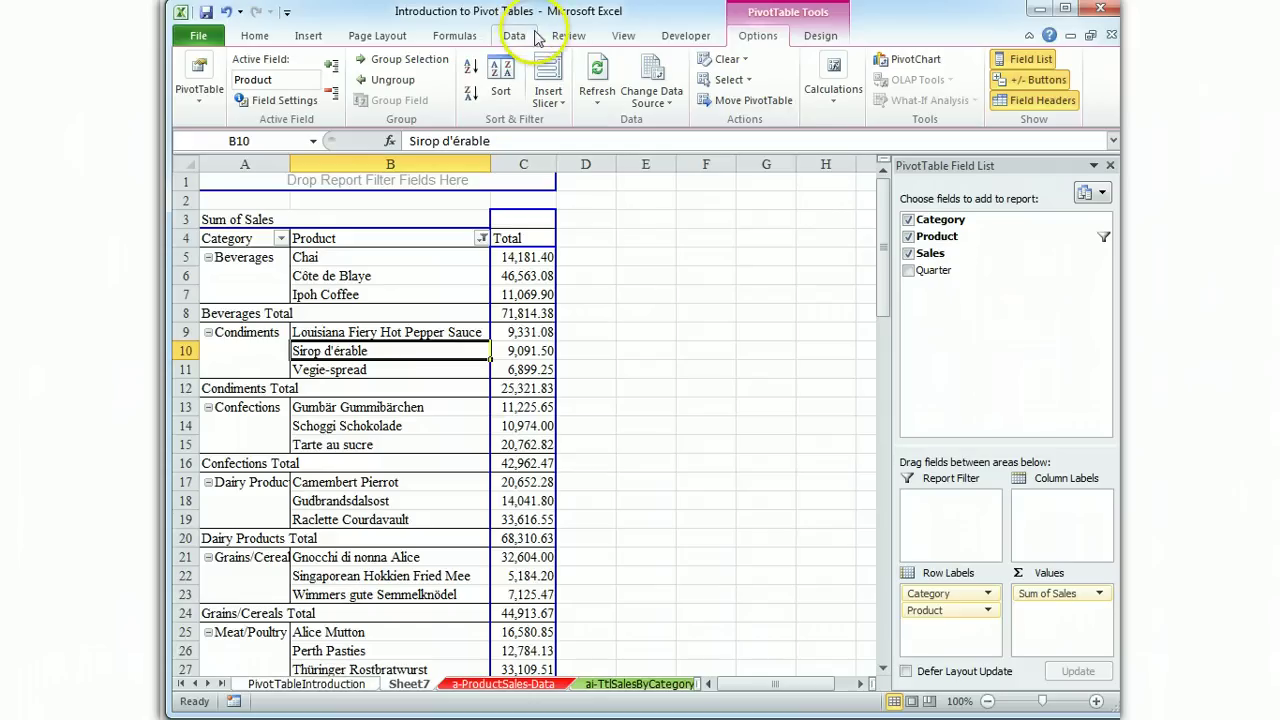
{"action": "left_click", "coordinate": [505, 78]}
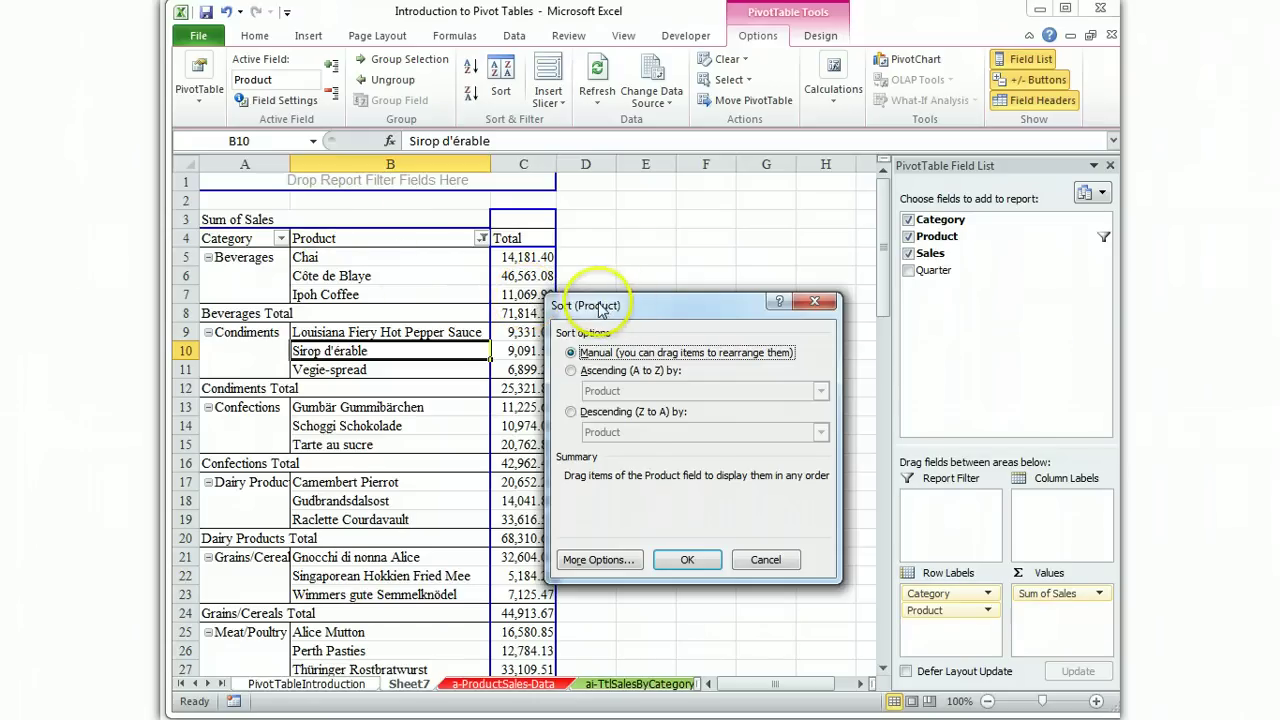
{"action": "left_click", "coordinate": [765, 560]}
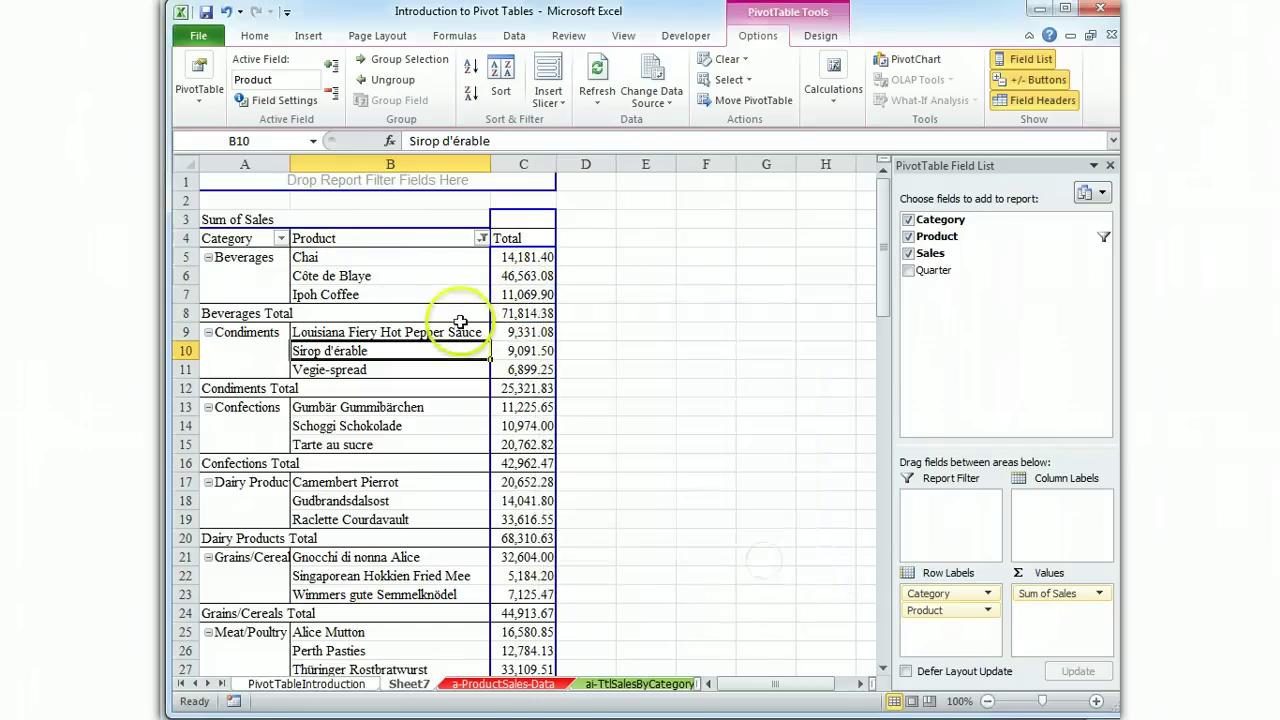
{"action": "right_click", "coordinate": [387, 296]}
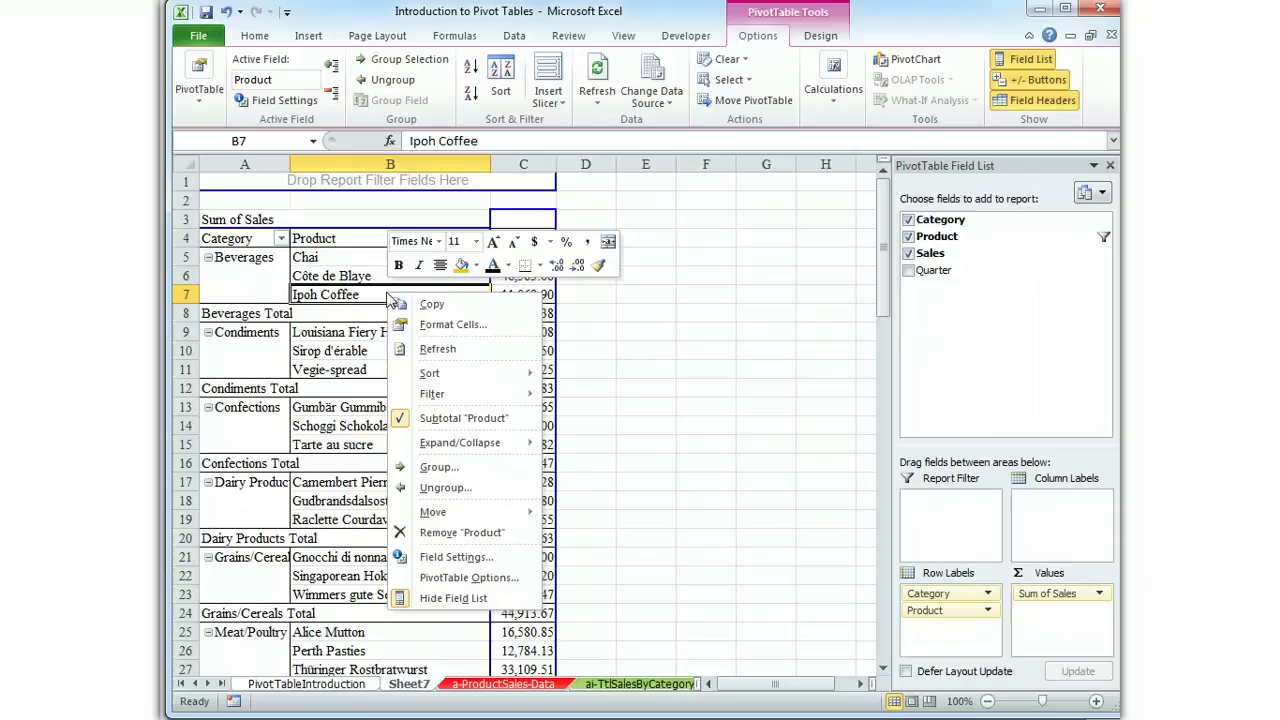
{"action": "left_click", "coordinate": [470, 373]}
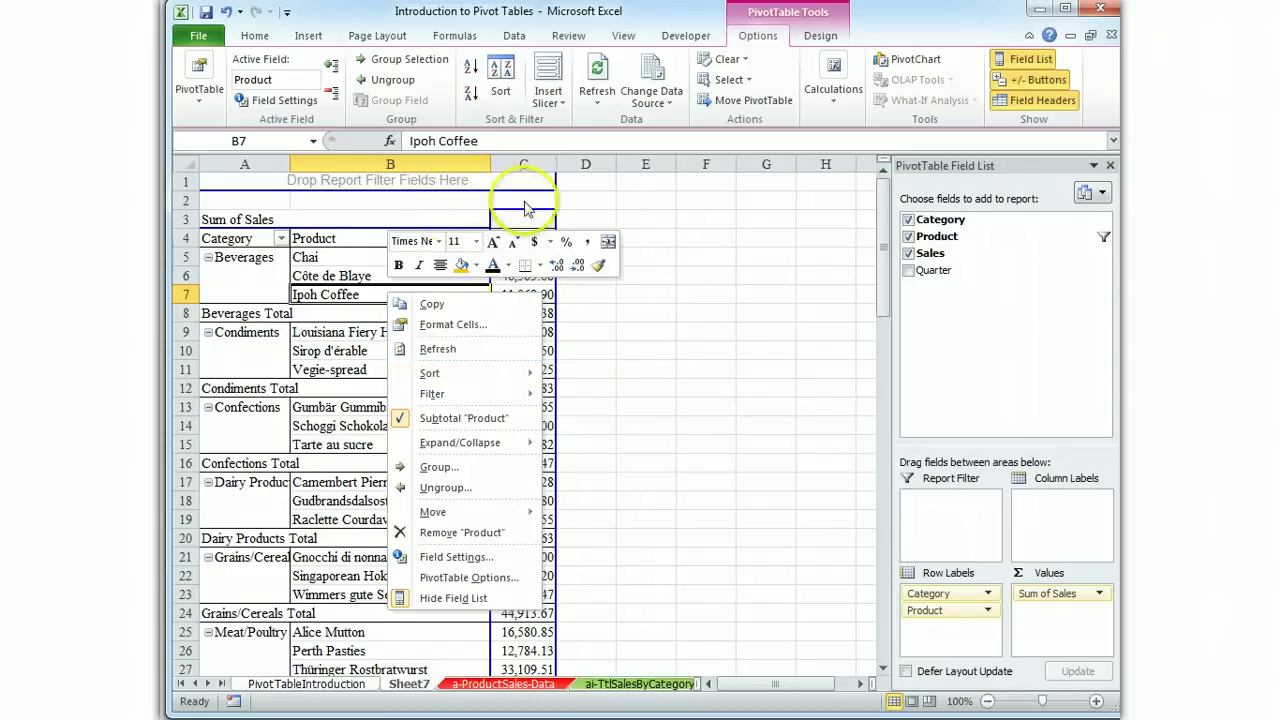
Sort Product items ascending by Sum of Sales within each category.
{"action": "left_click", "coordinate": [691, 243]}
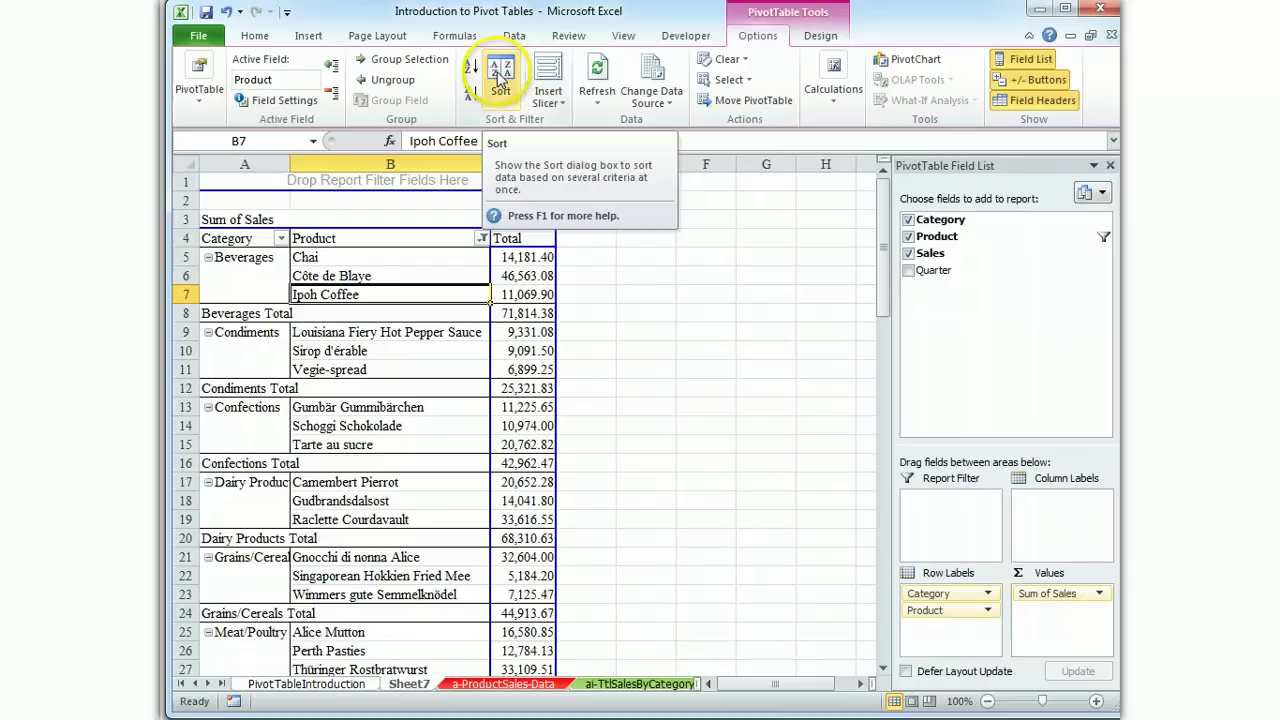
{"action": "left_click", "coordinate": [500, 80]}
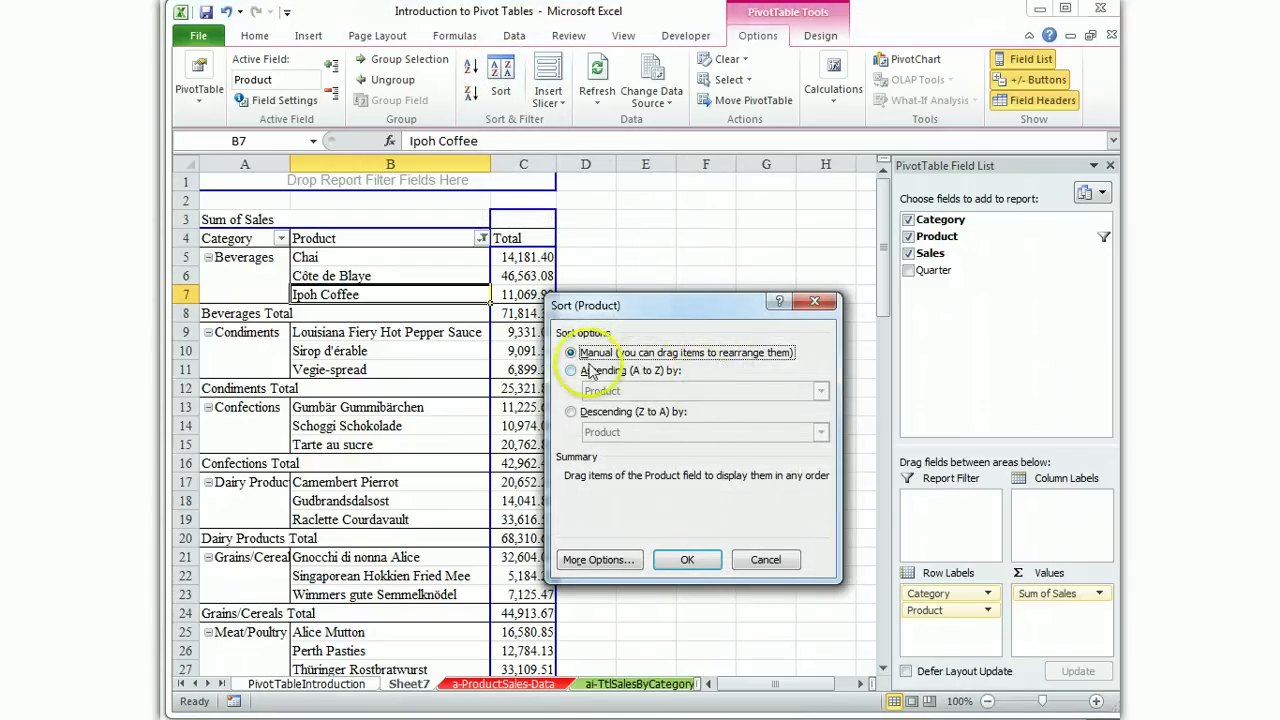
{"action": "left_click", "coordinate": [572, 371]}
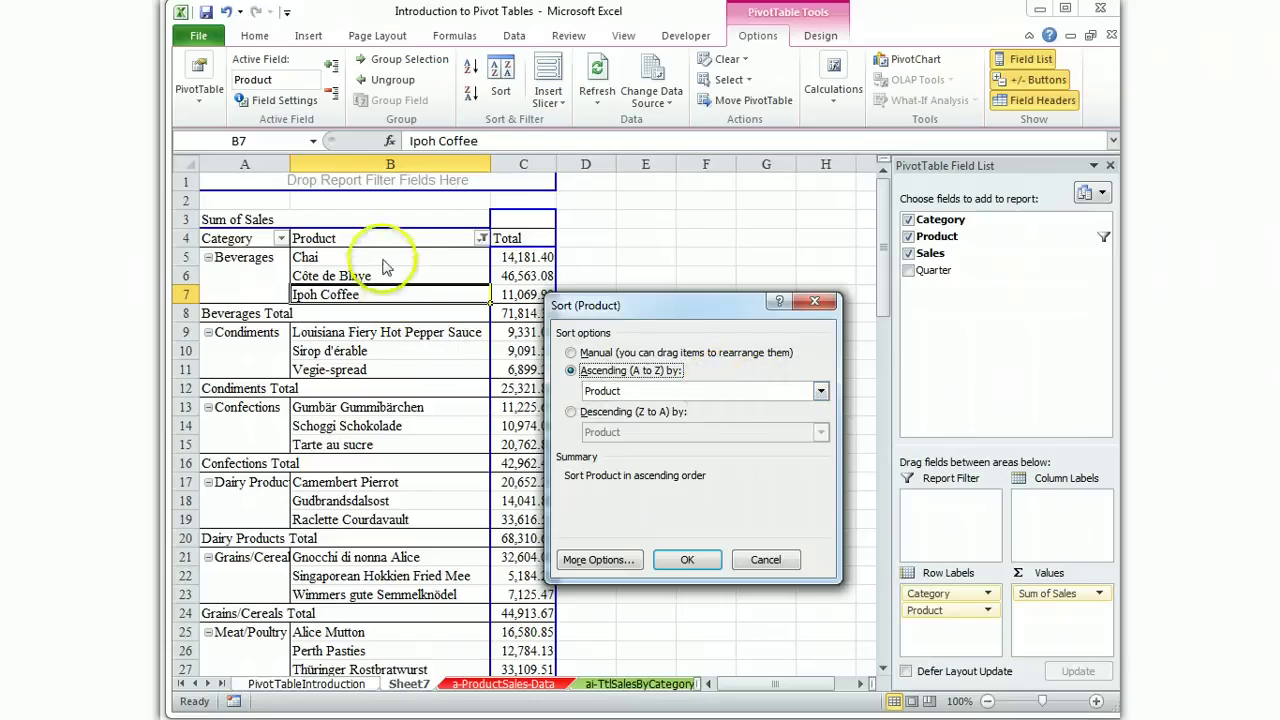
{"action": "left_click", "coordinate": [820, 391]}
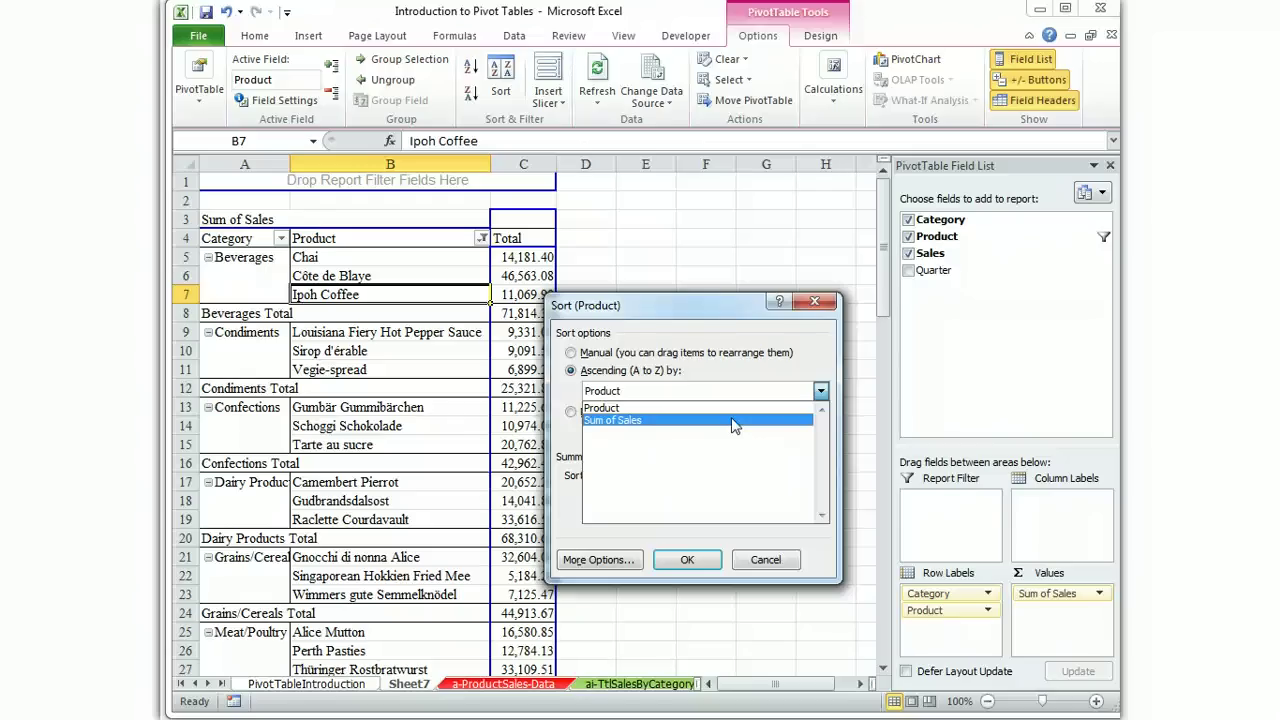
{"action": "left_click", "coordinate": [421, 338]}
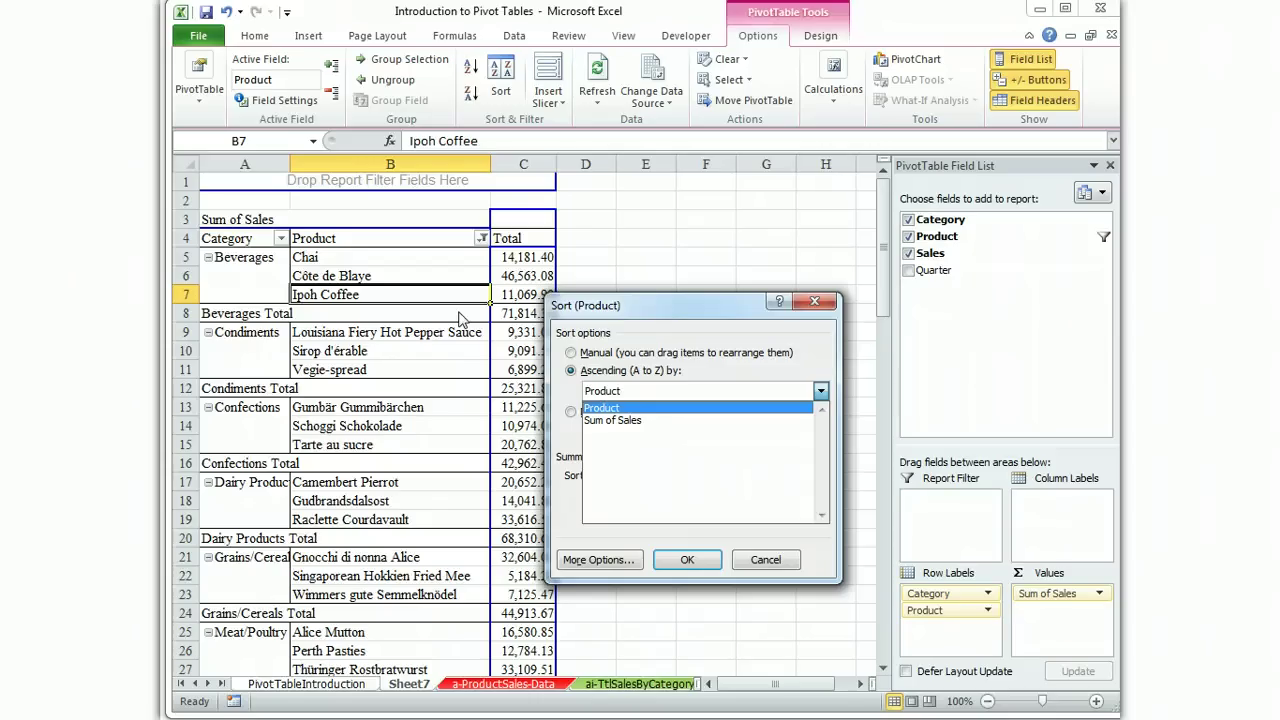
{"action": "left_click", "coordinate": [606, 420]}
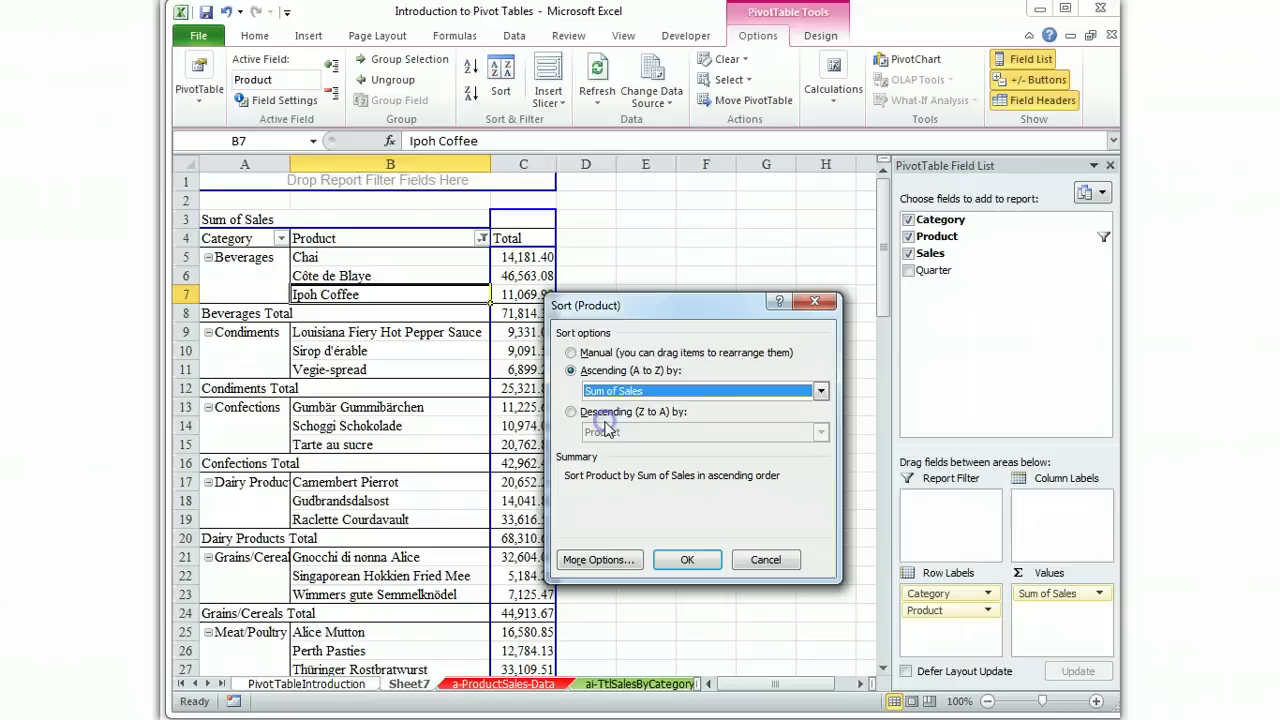
{"action": "left_click", "coordinate": [688, 560]}
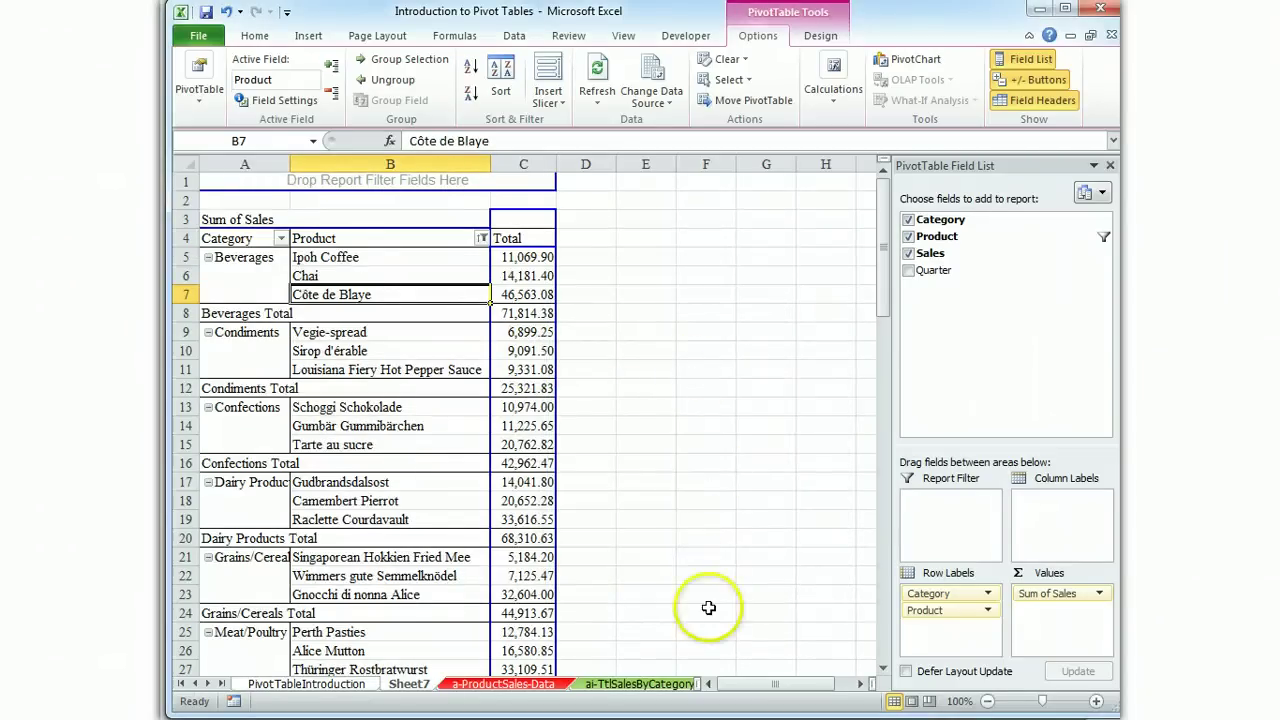
Apply a dark orange style to the PivotTable from the Format as Table gallery.
{"action": "left_click", "coordinate": [820, 35]}
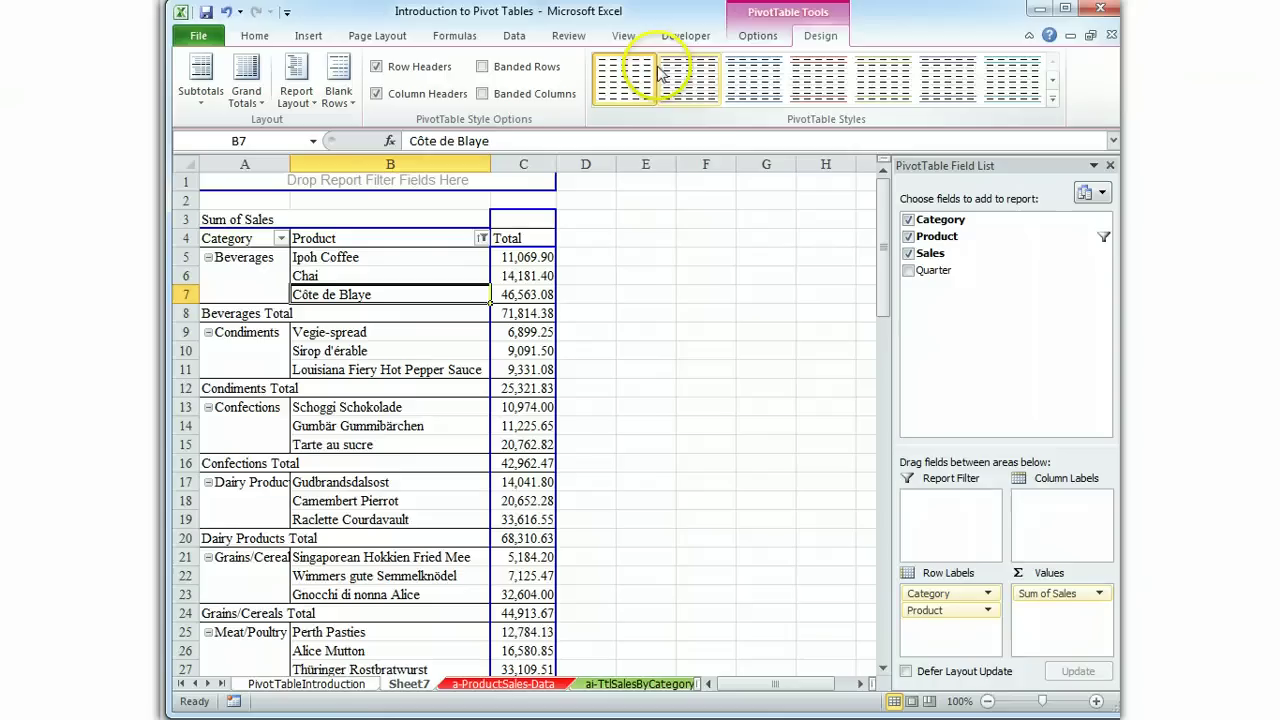
{"action": "left_click", "coordinate": [254, 35]}
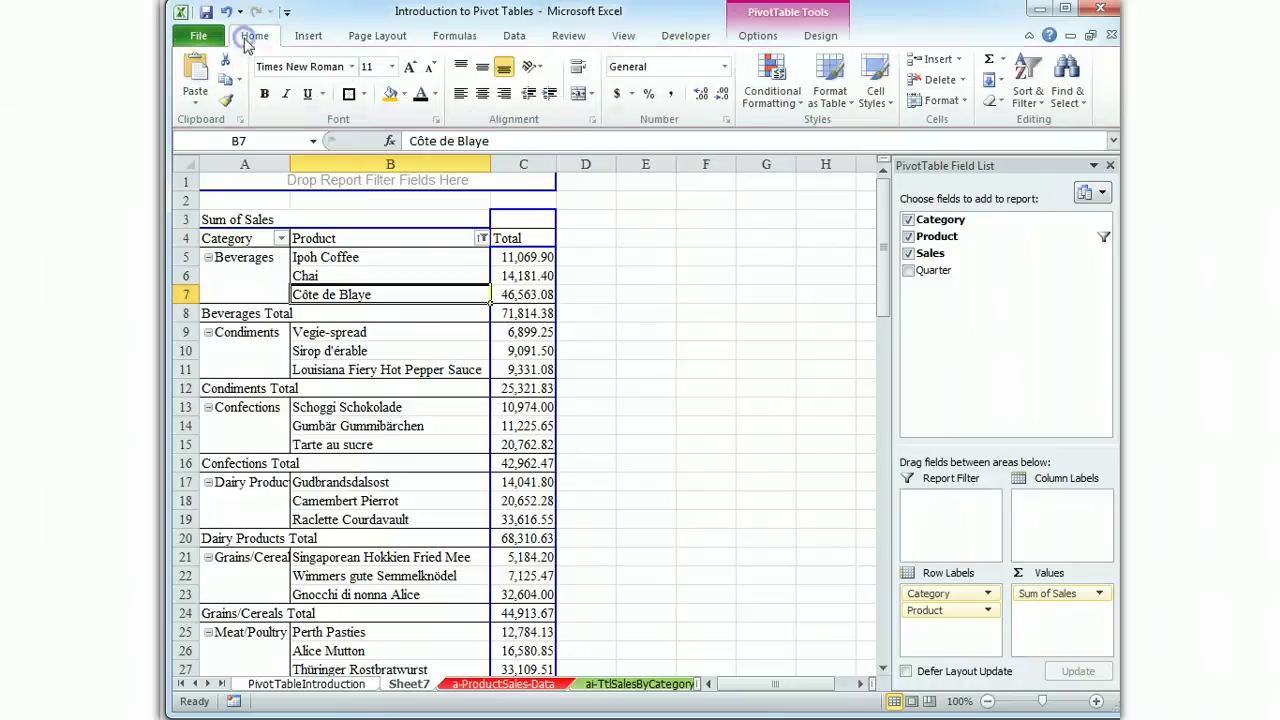
{"action": "left_click", "coordinate": [829, 85]}
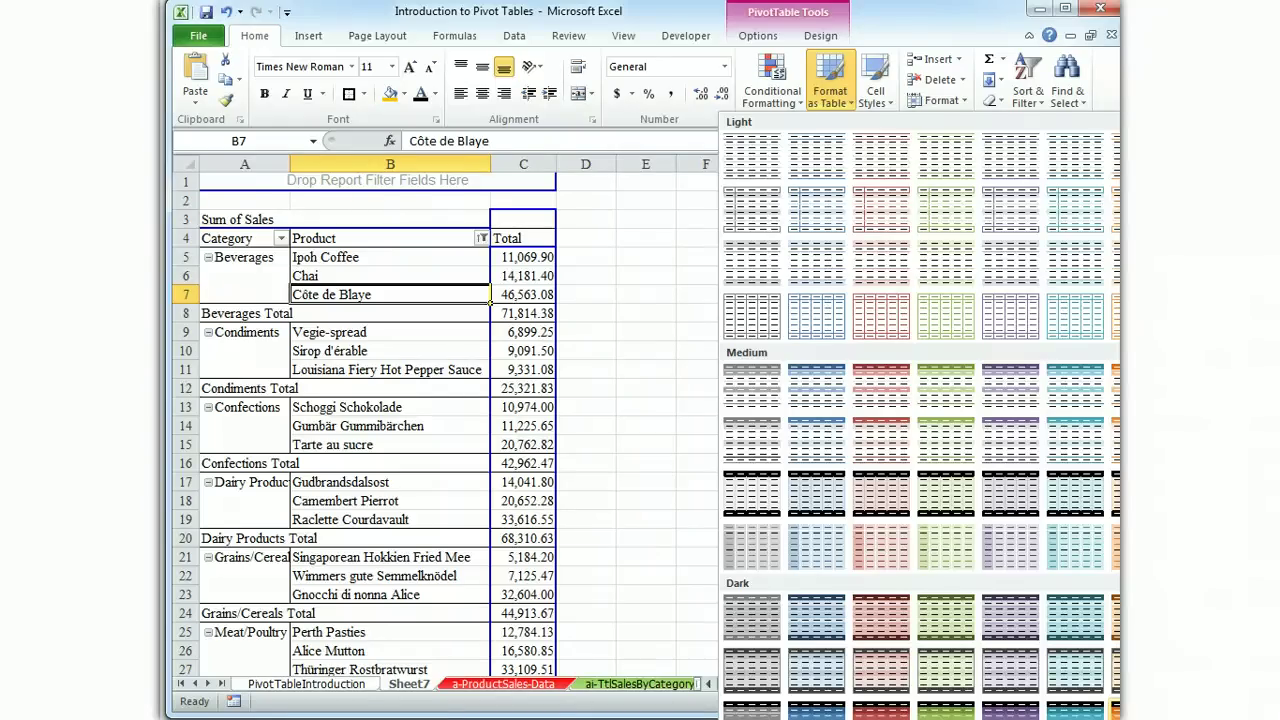
{"action": "left_click", "coordinate": [1115, 617]}
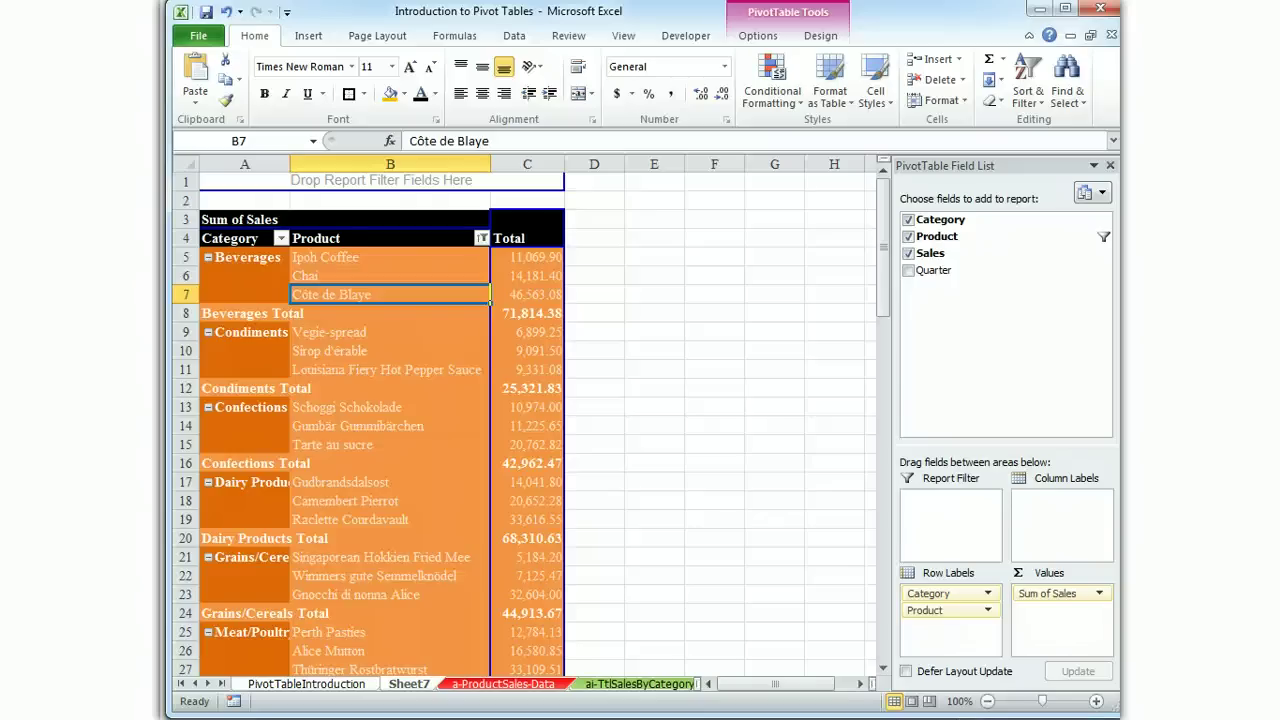
Switch to orange Pivot Style Dark 14 with peach rows and dark header and totals.
{"action": "left_click", "coordinate": [829, 78]}
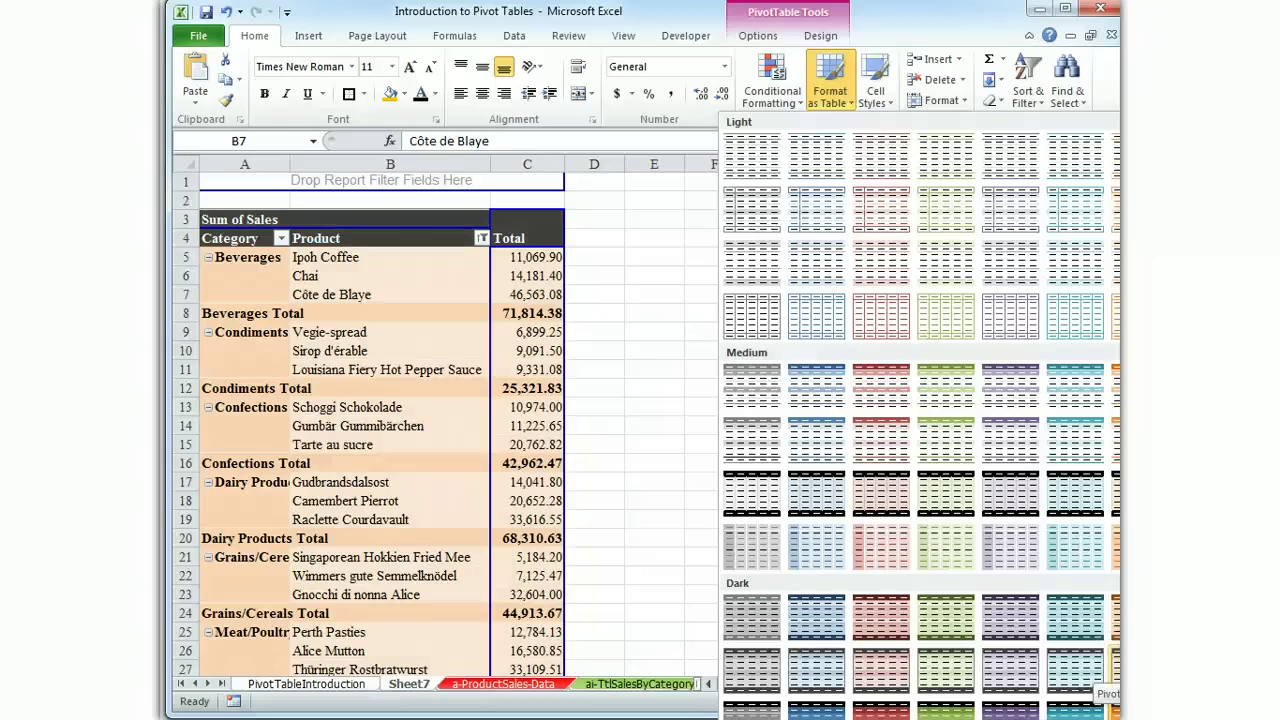
{"action": "left_click", "coordinate": [1113, 690]}
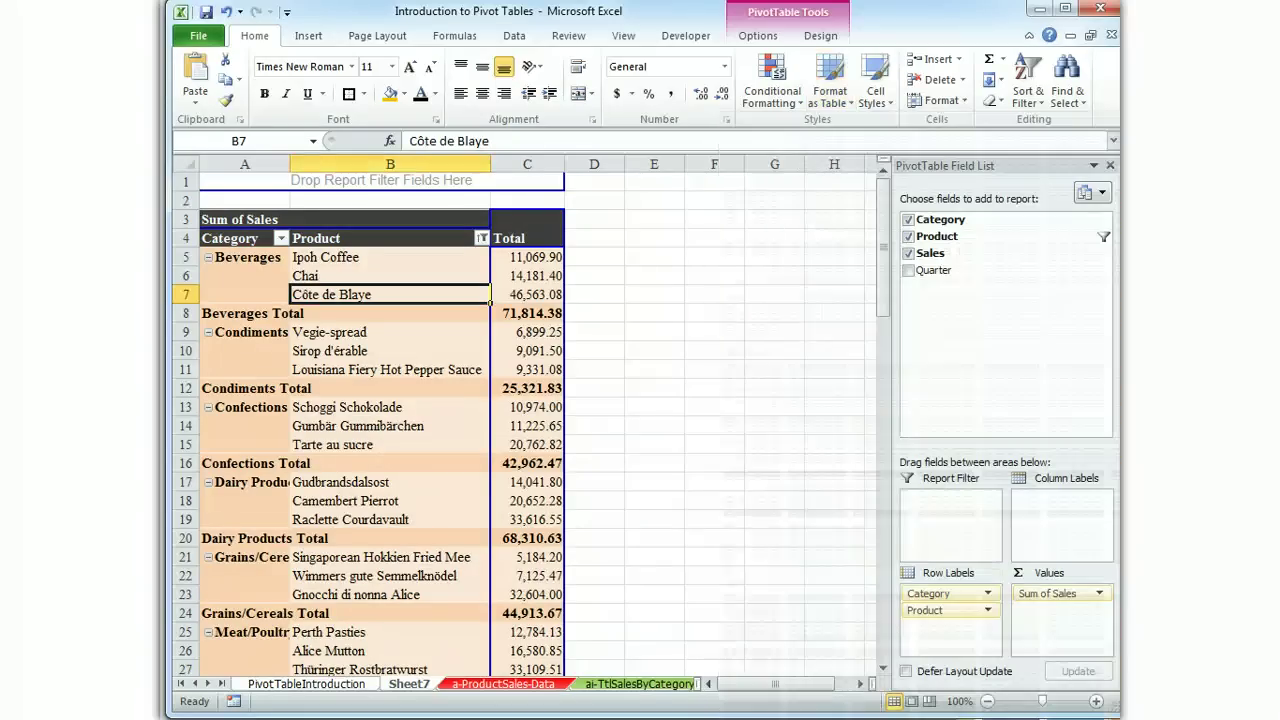
{"action": "scroll", "coordinate": [662, 474], "scroll_direction": "down", "scroll_amount": 3}
{"action": "scroll", "coordinate": [662, 474], "scroll_direction": "down", "scroll_amount": 3}
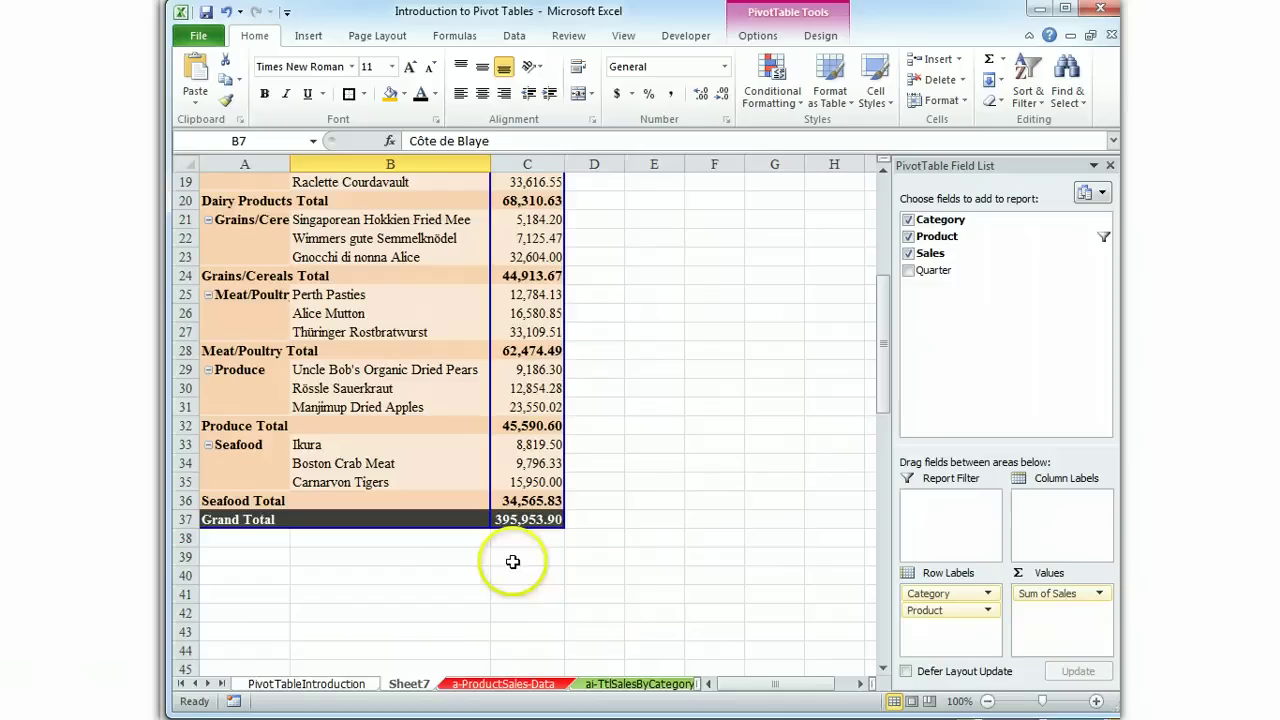
Show the aiii-Top3ProductsBySales sheet, then return the tab bar to the first sheets.
{"action": "left_click", "coordinate": [208, 683]}
{"action": "left_click", "coordinate": [208, 683]}
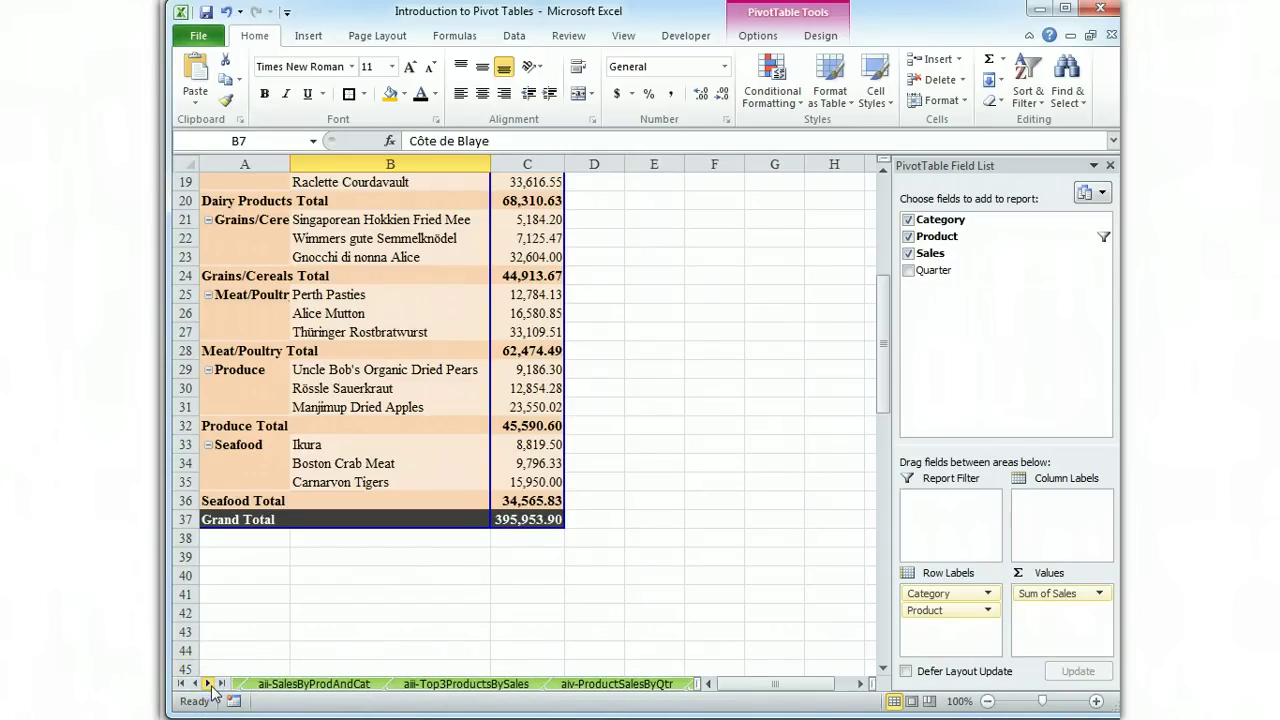
{"action": "left_click", "coordinate": [452, 688]}
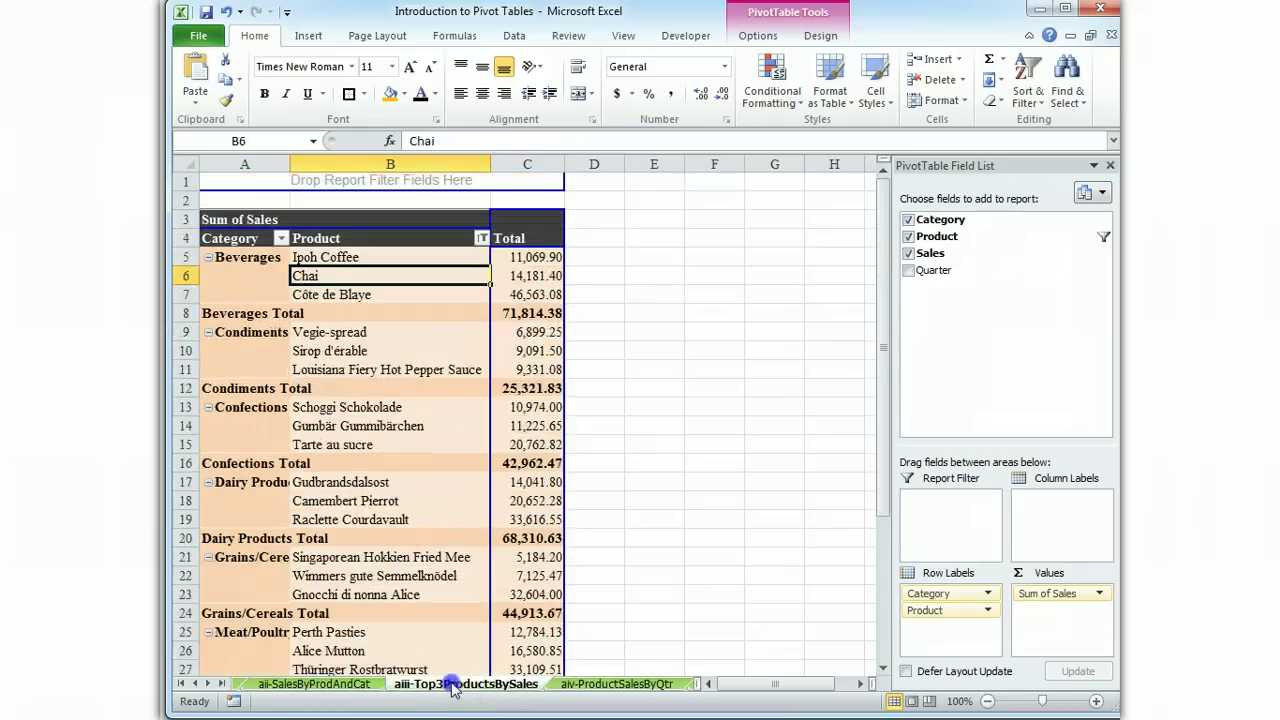
{"action": "left_click_drag", "start_coordinate": [883, 252], "coordinate": [871, 506]}
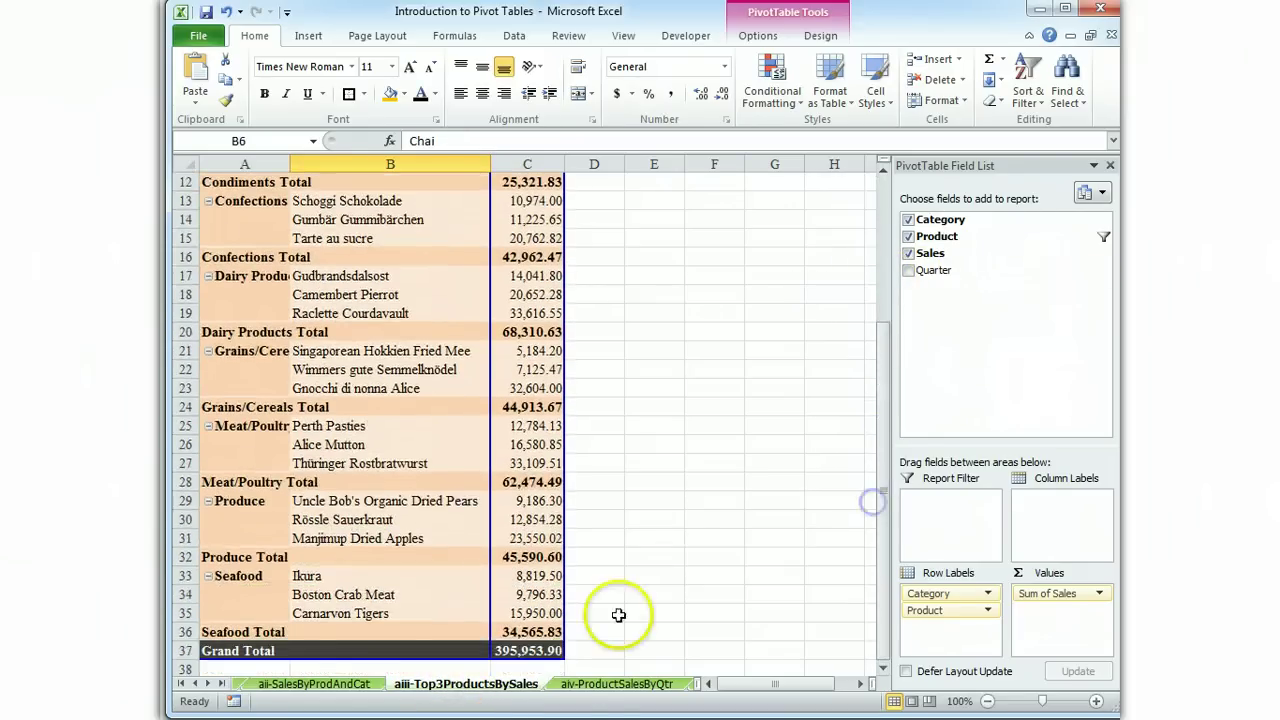
{"action": "left_click", "coordinate": [197, 684]}
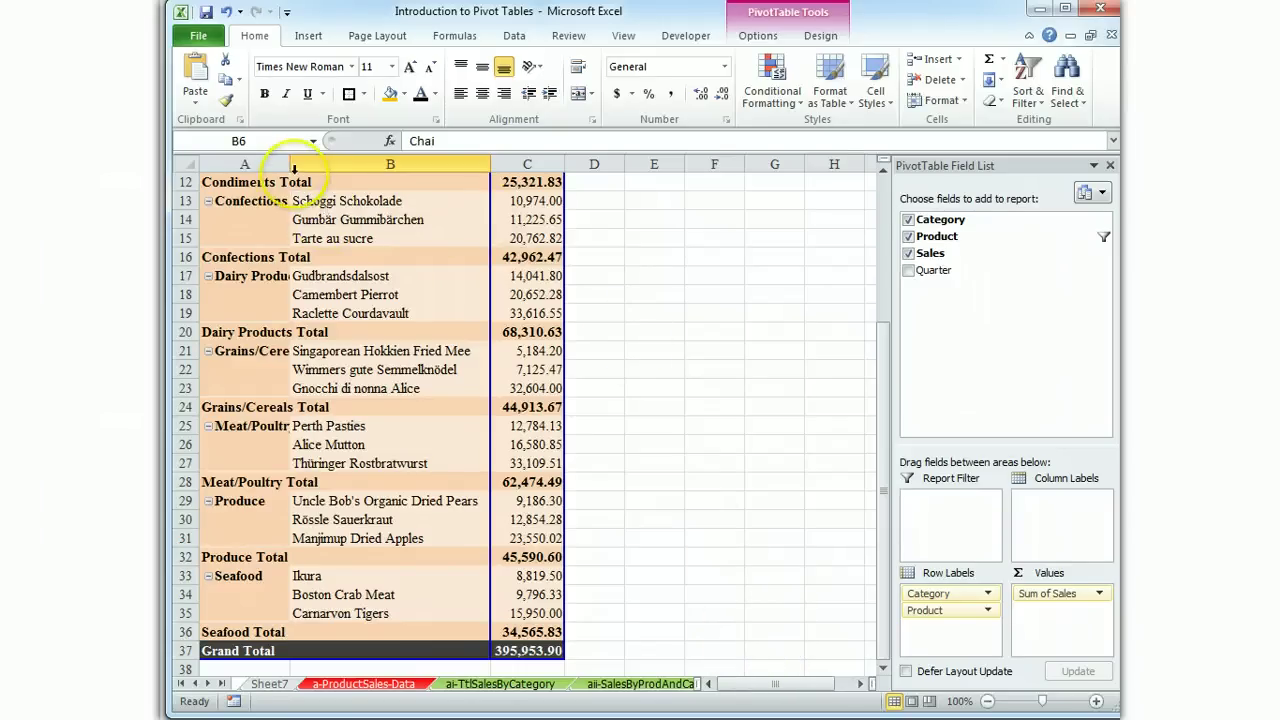
Widen column A to about 20.29 so category names show in full.
{"action": "left_click_drag", "start_coordinate": [290, 164], "coordinate": [338, 168]}
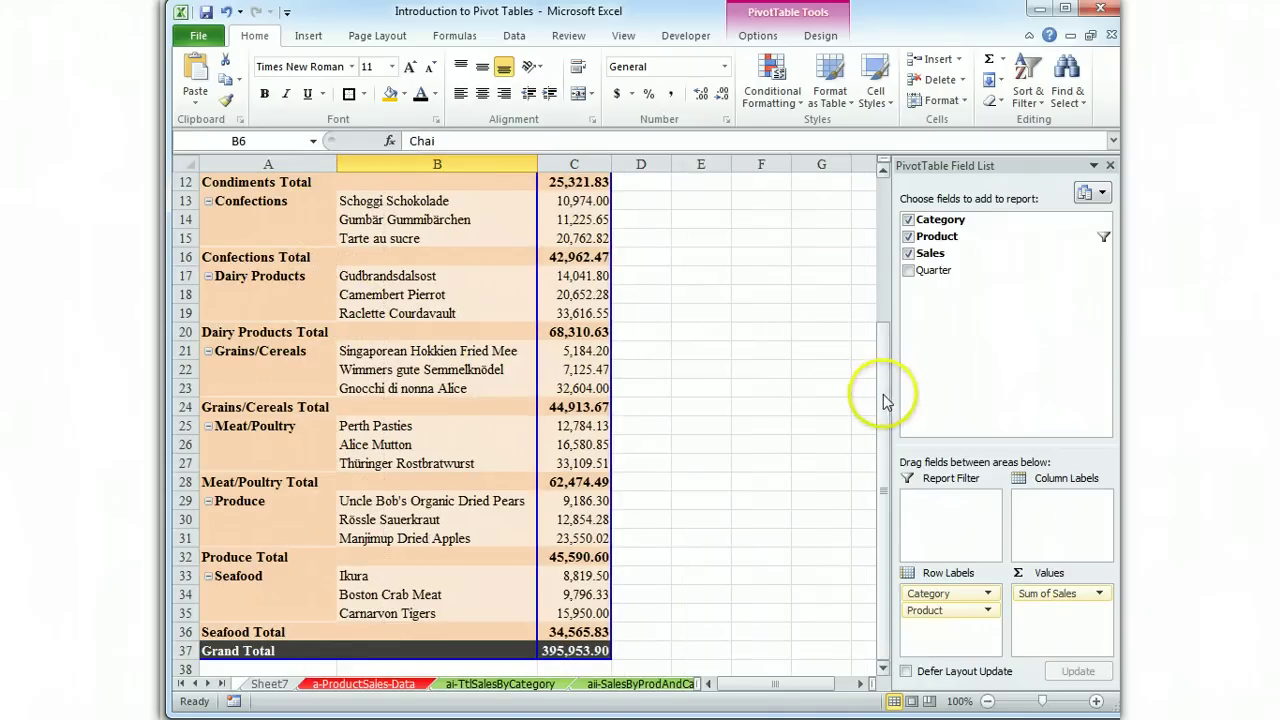
{"action": "left_click_drag", "start_coordinate": [891, 394], "coordinate": [891, 214]}
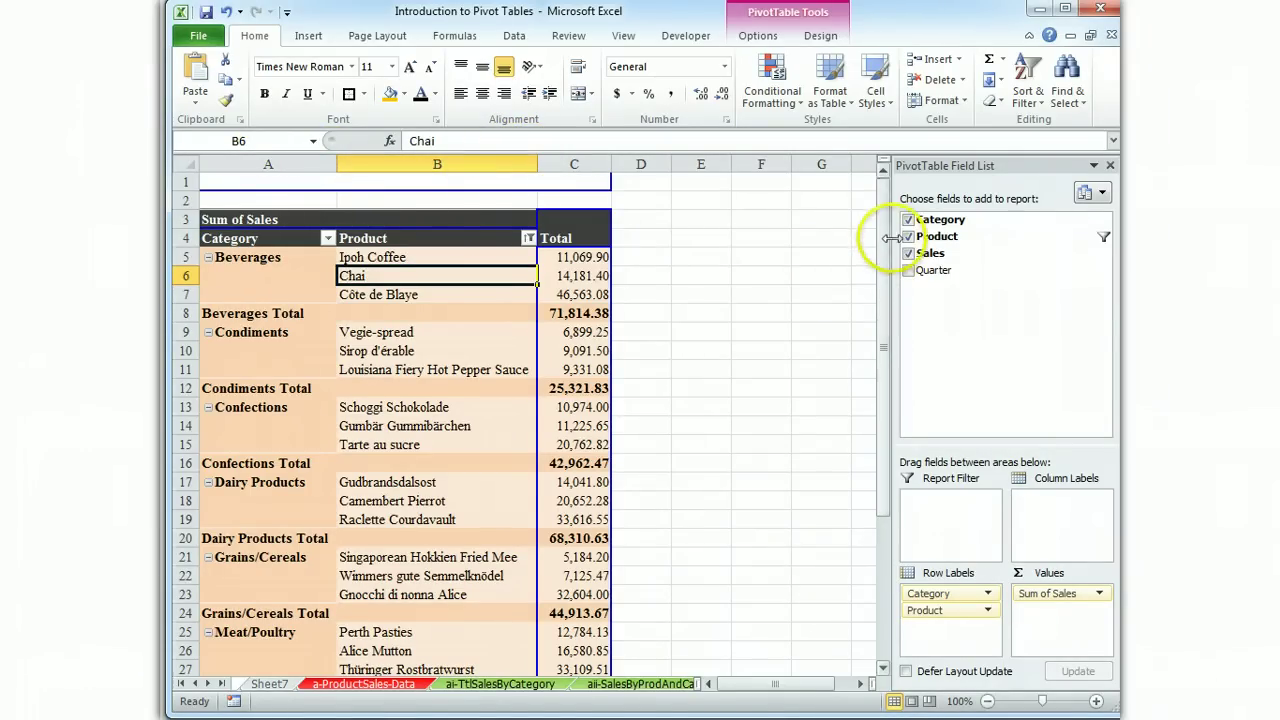
{"action": "left_click_drag", "start_coordinate": [888, 233], "coordinate": [880, 289]}
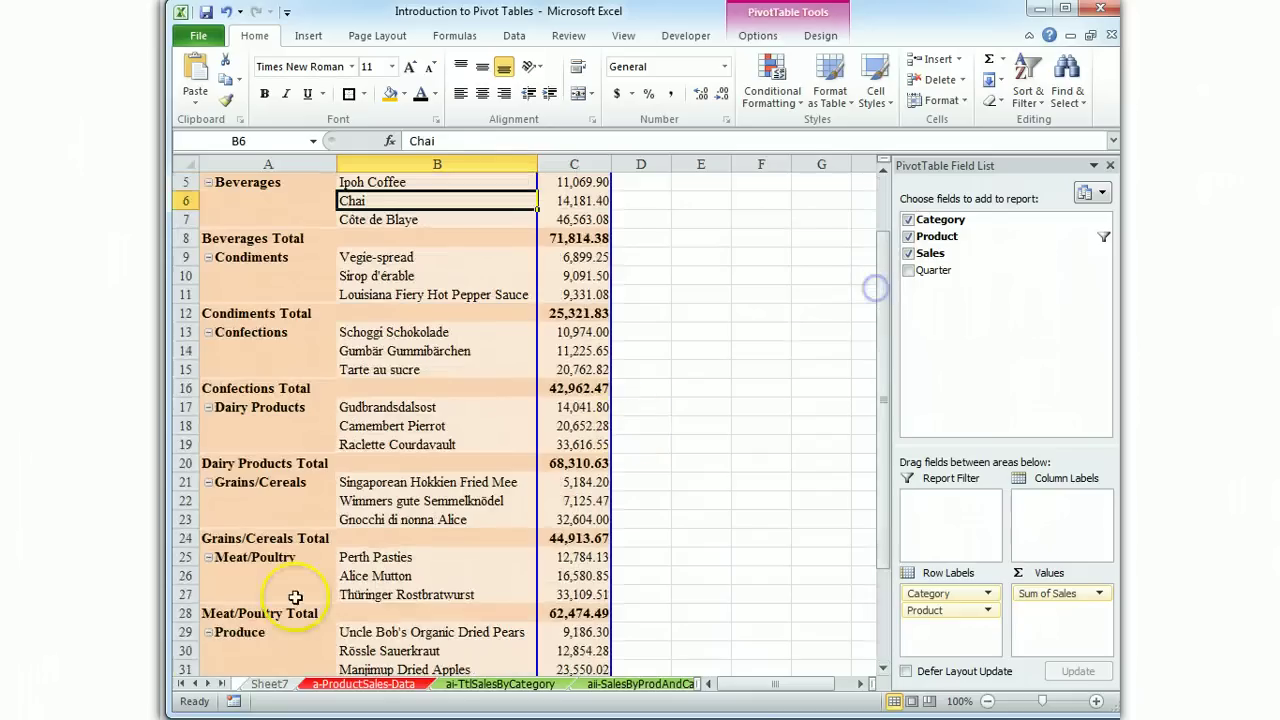